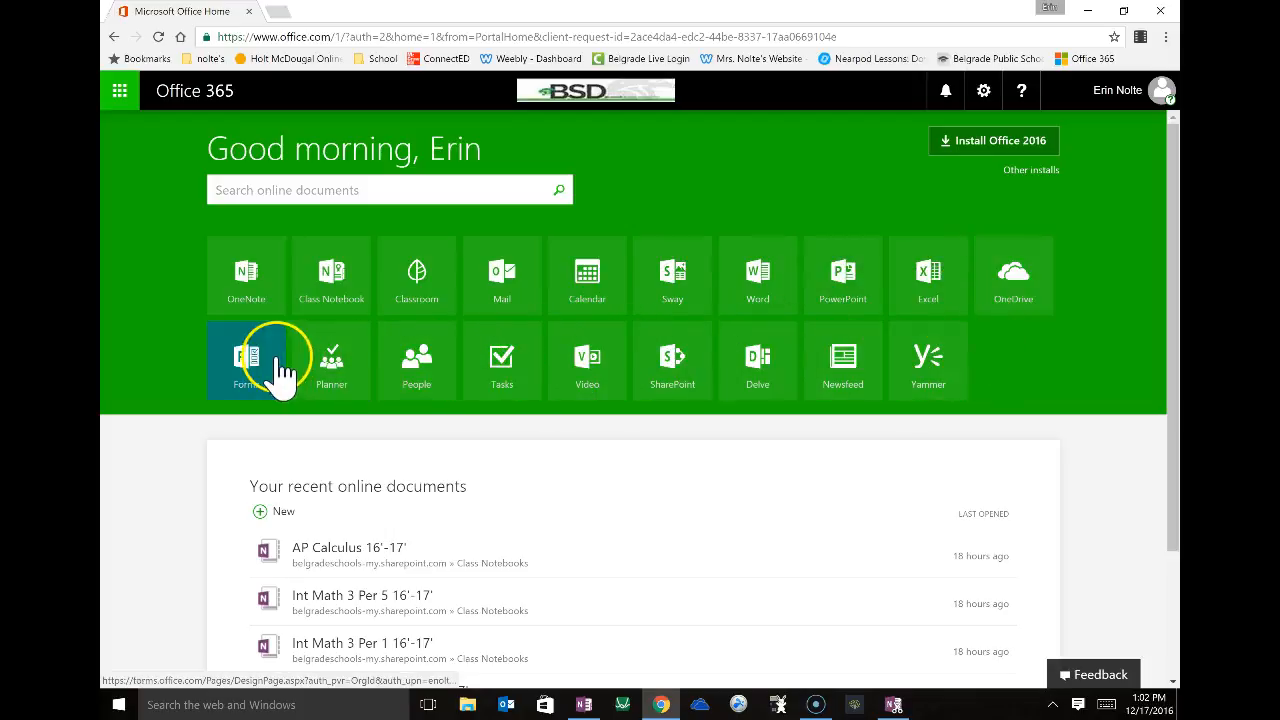
Start a new Professional Learning Community (PLC) group from People and name it 365 Sharing.
left_click(433, 370)
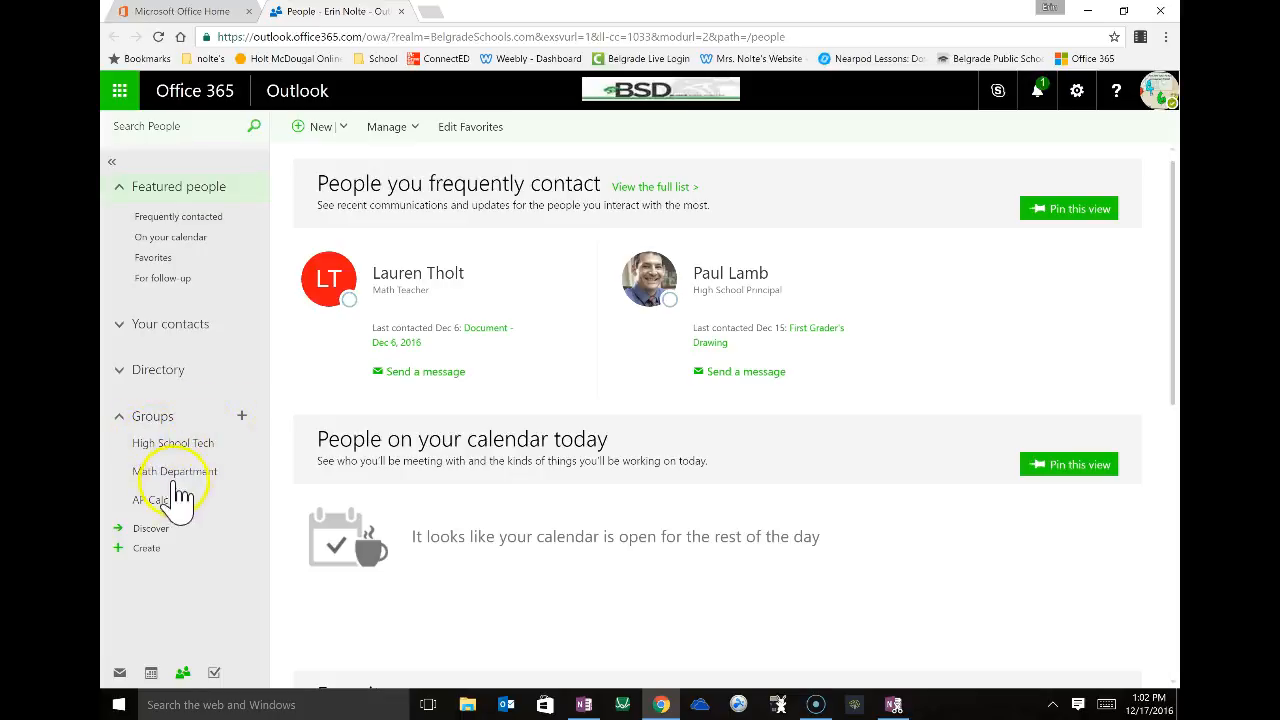
left_click(131, 552)
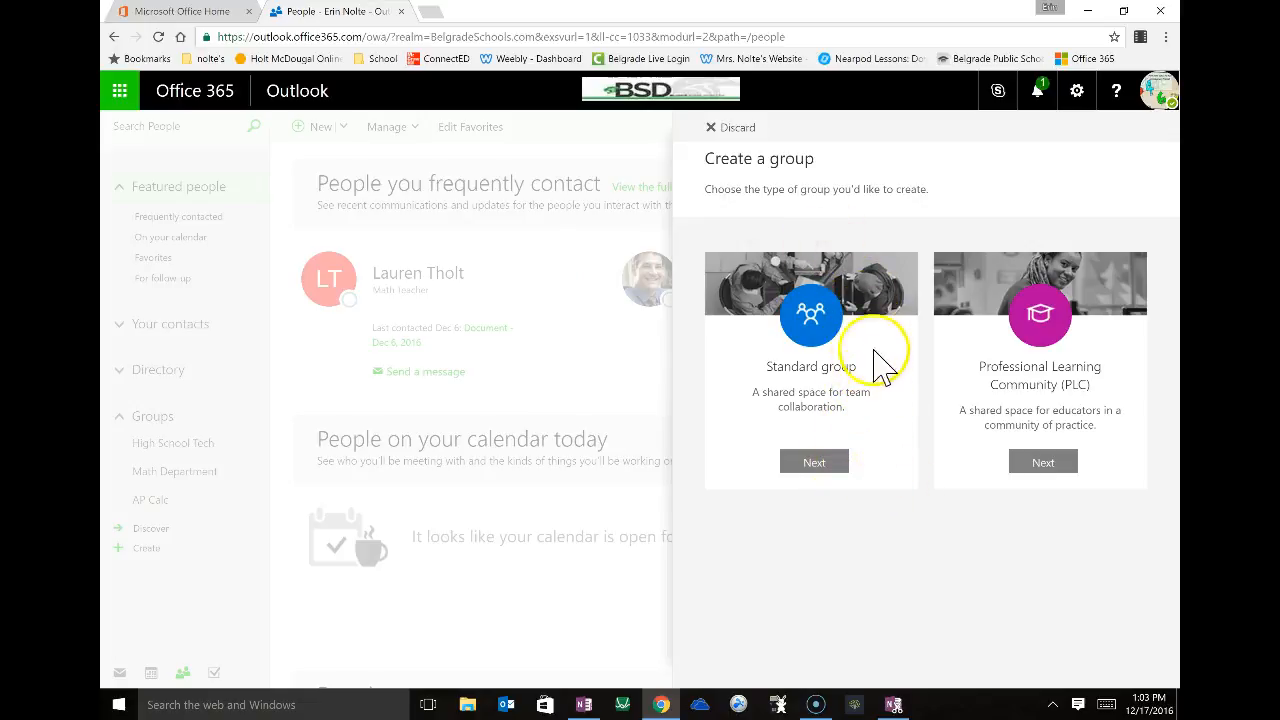
left_click(1043, 465)
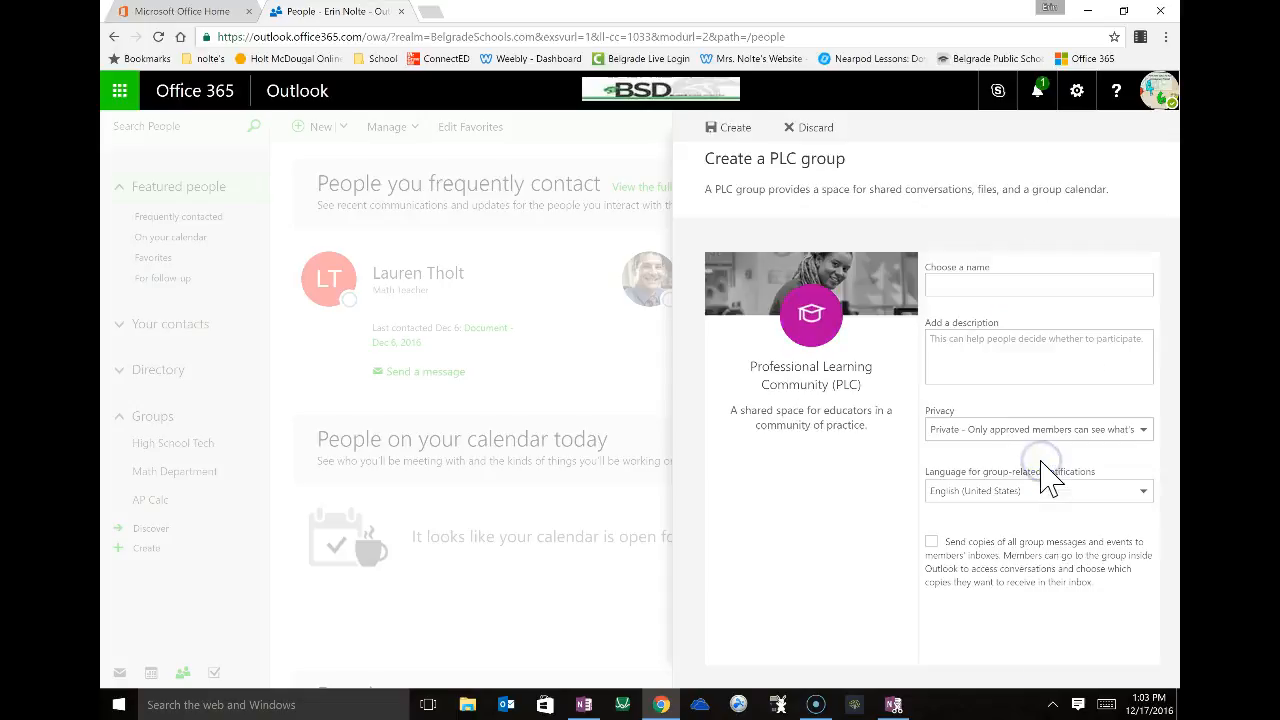
left_click(966, 286)
type("365 Sharing")
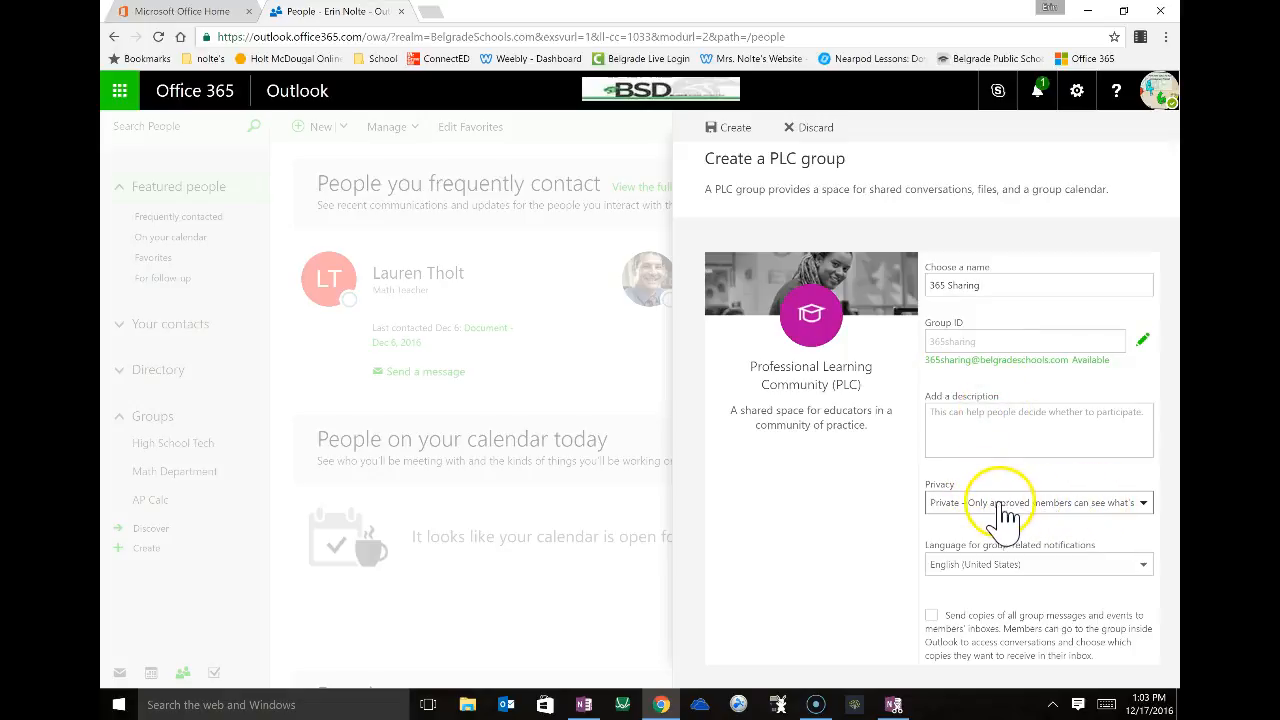
Create the PLC group with Public privacy and copies of all group messages and events sent to members' inboxes.
left_click(1057, 507)
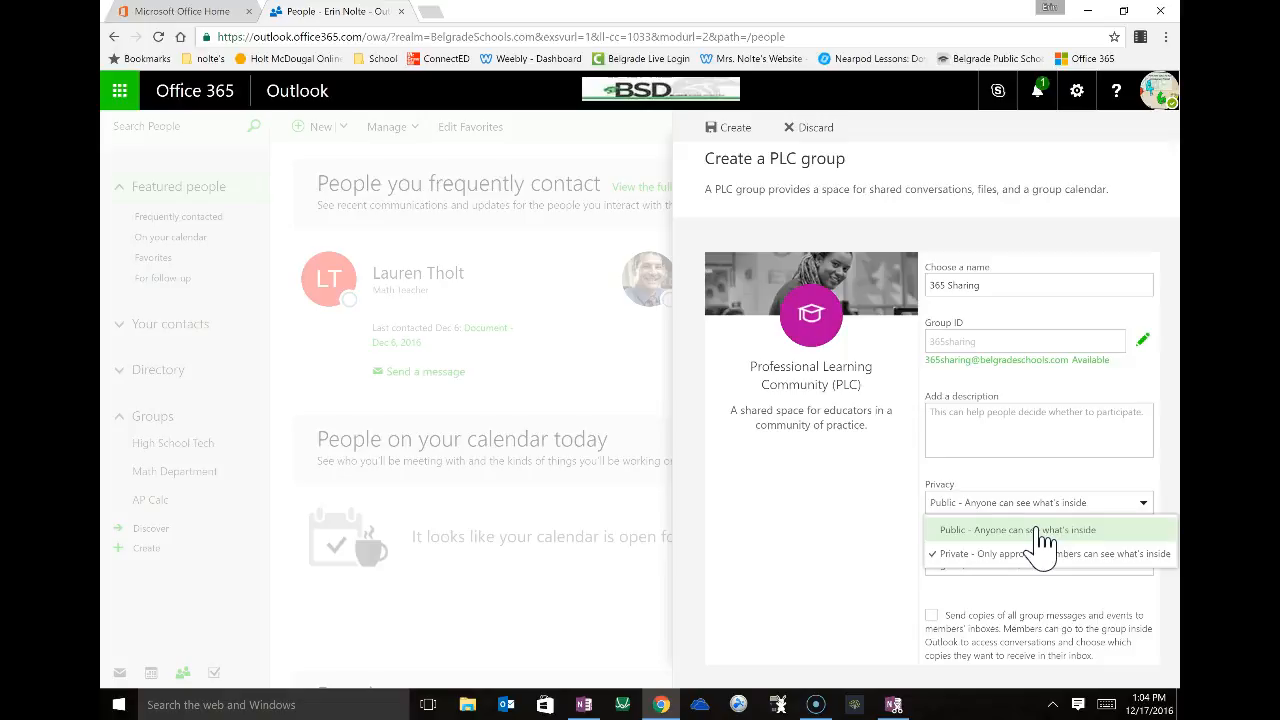
left_click(1022, 554)
left_click(975, 530)
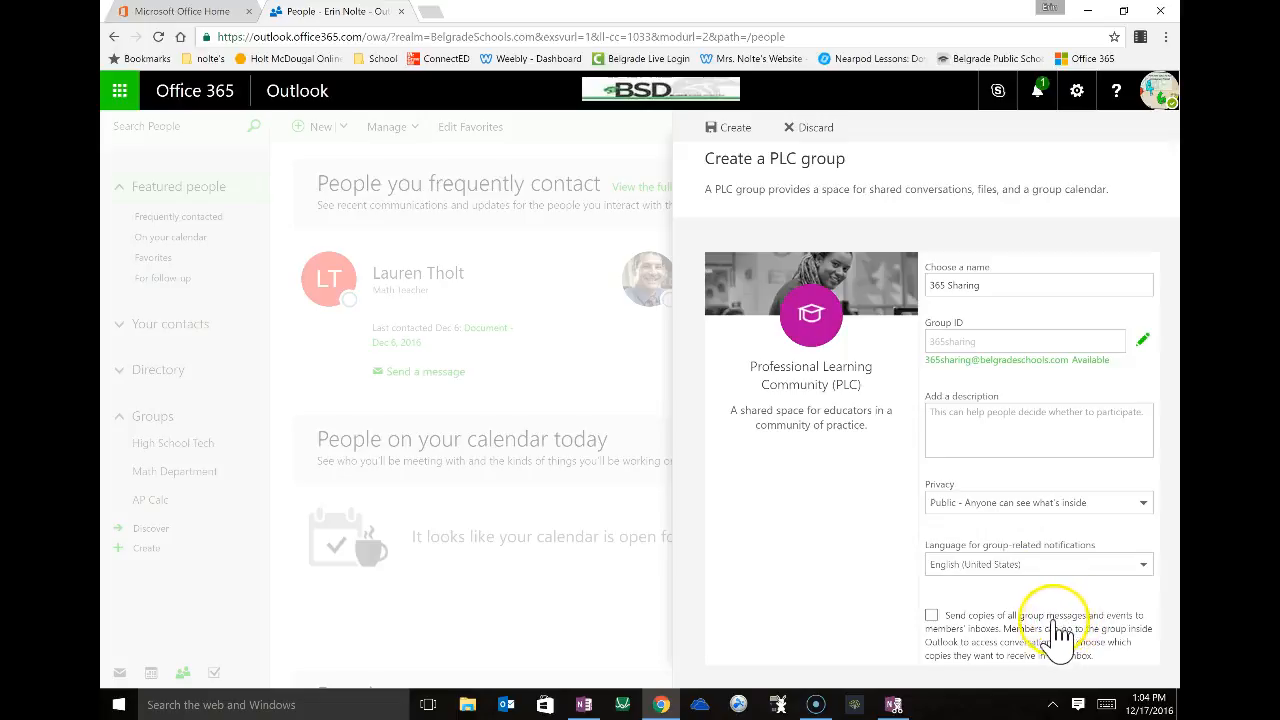
left_click(932, 616)
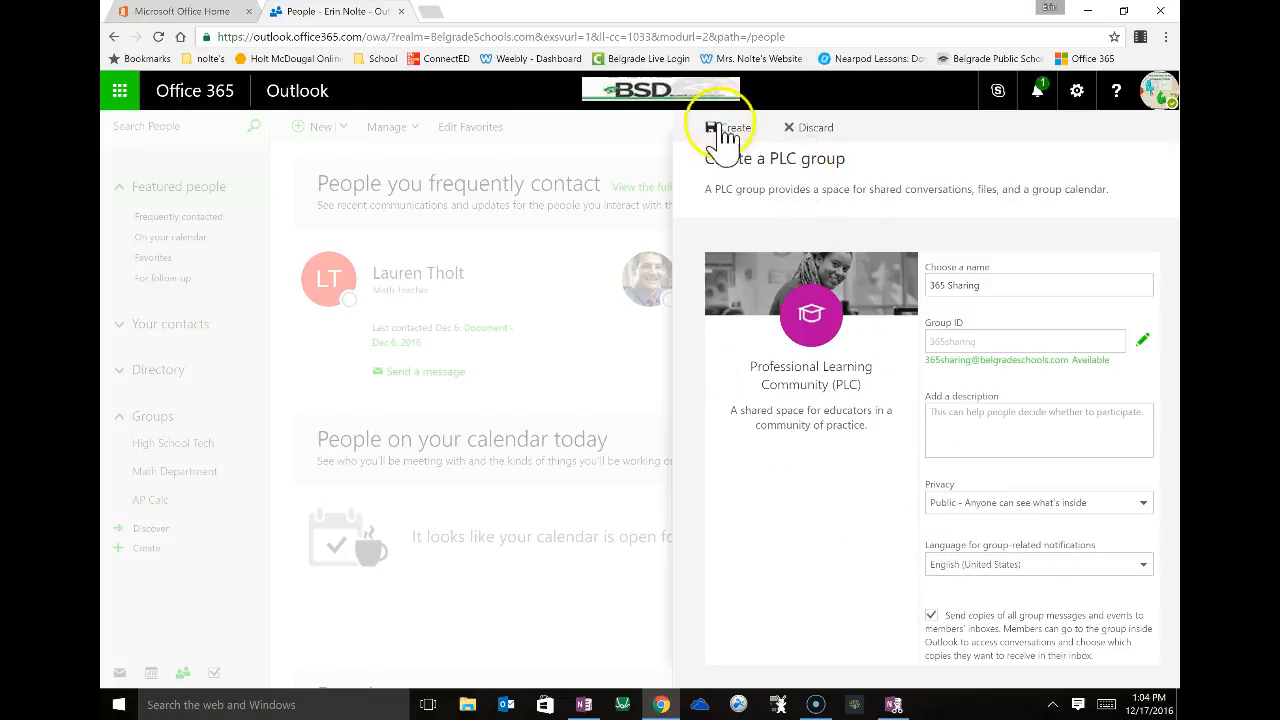
left_click(731, 135)
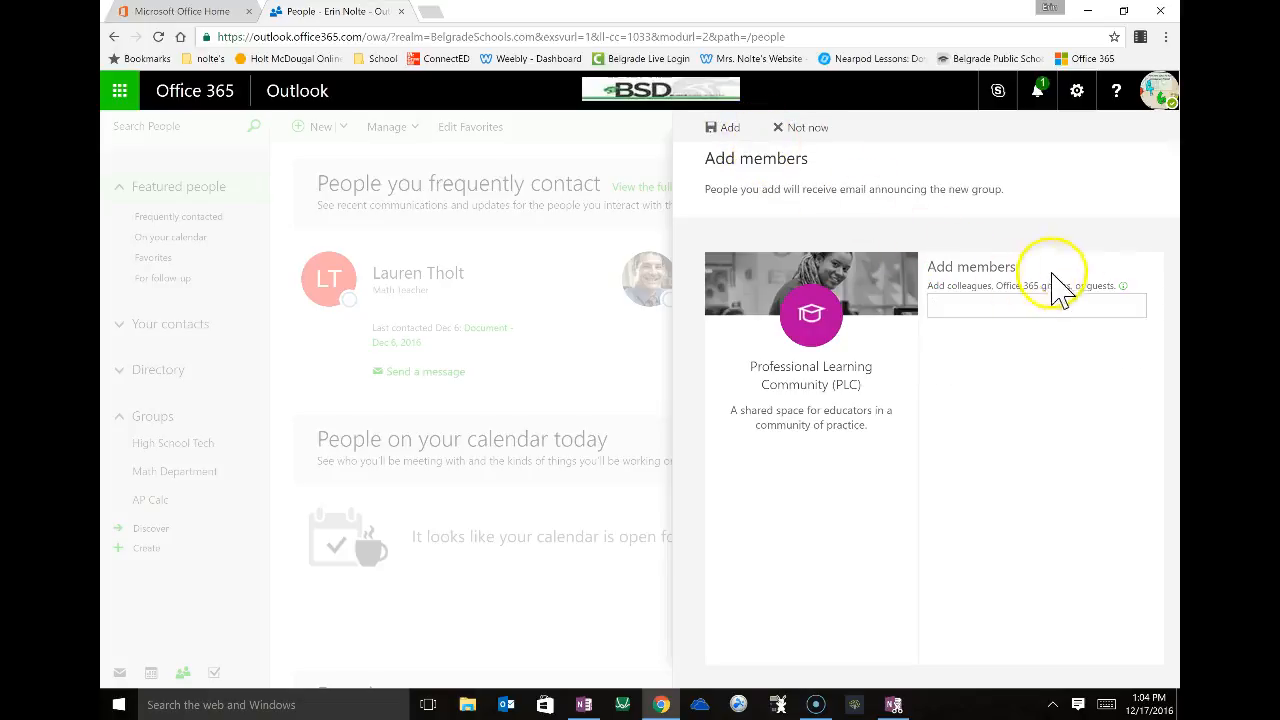
Add two math teacher colleagues as members of the new group.
left_click(956, 306)
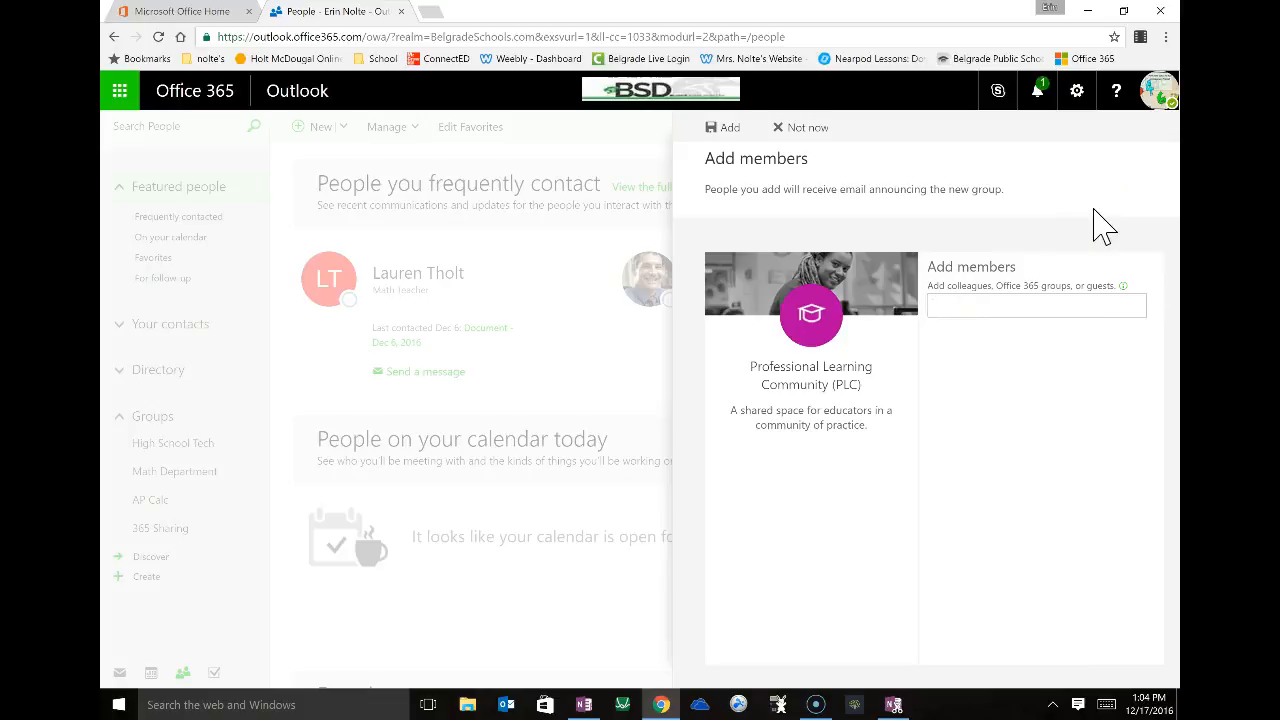
left_click(1045, 400)
type("t")
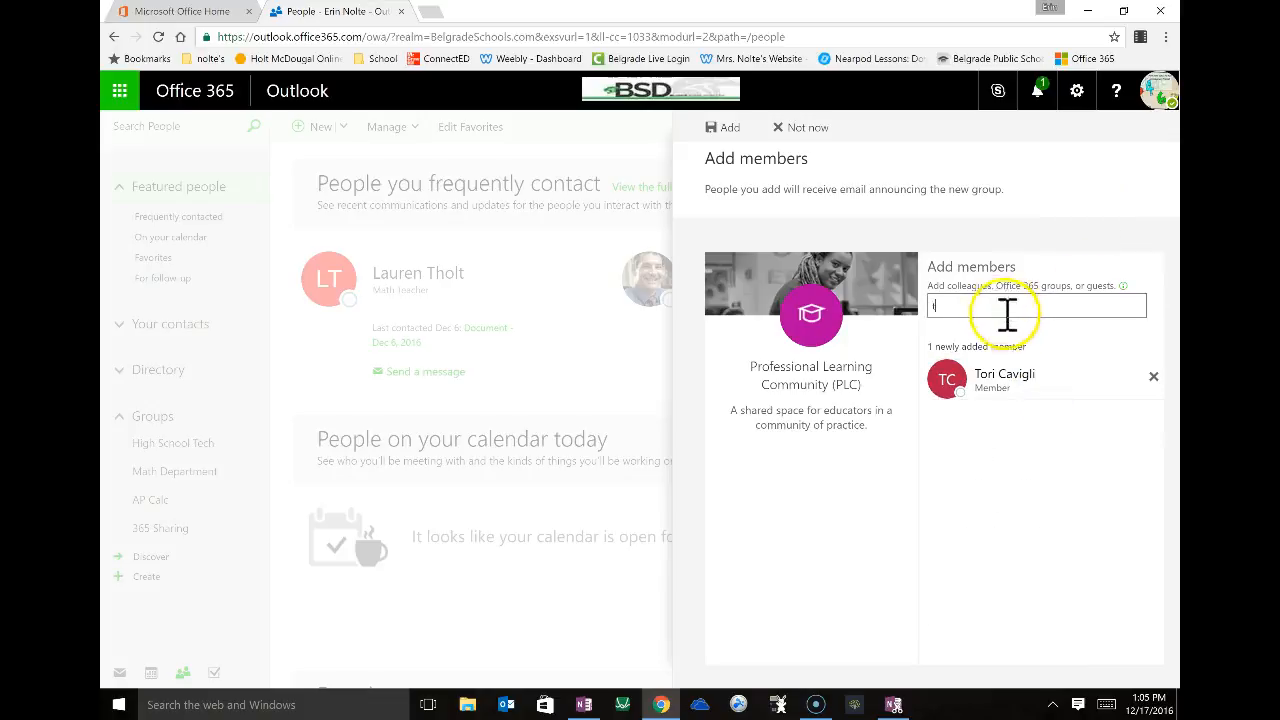
left_click(1015, 355)
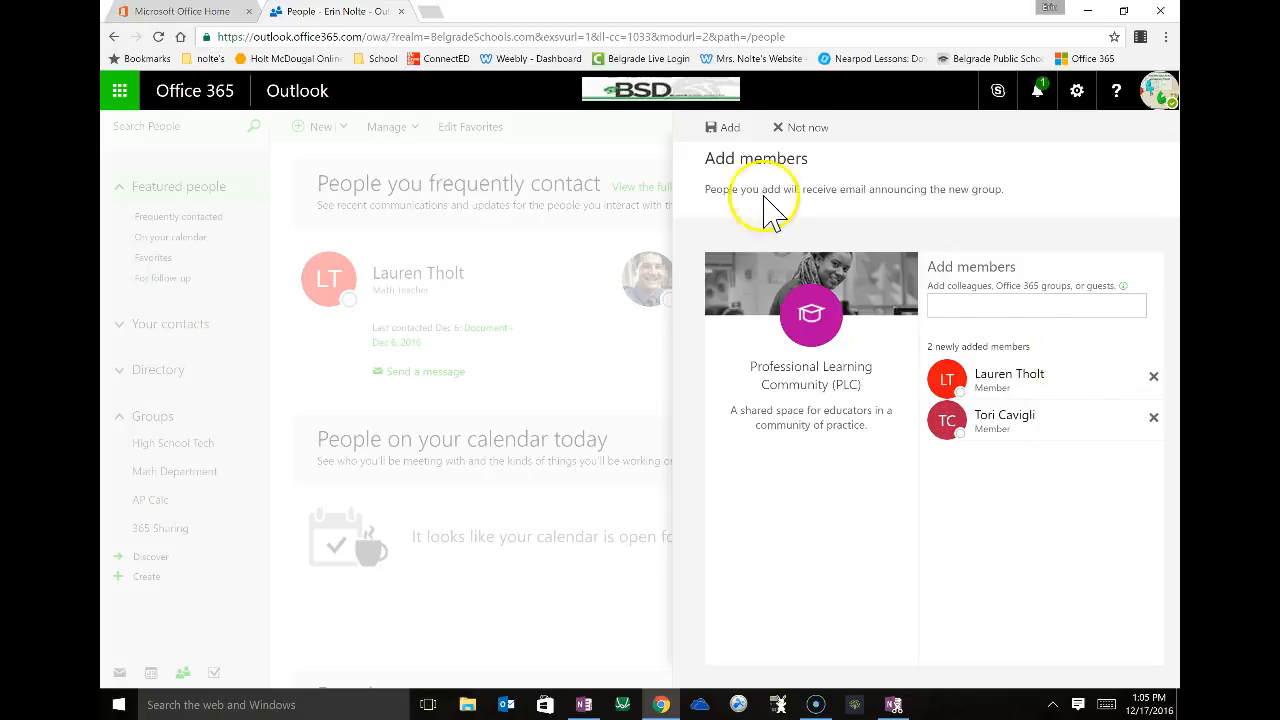
left_click(727, 132)
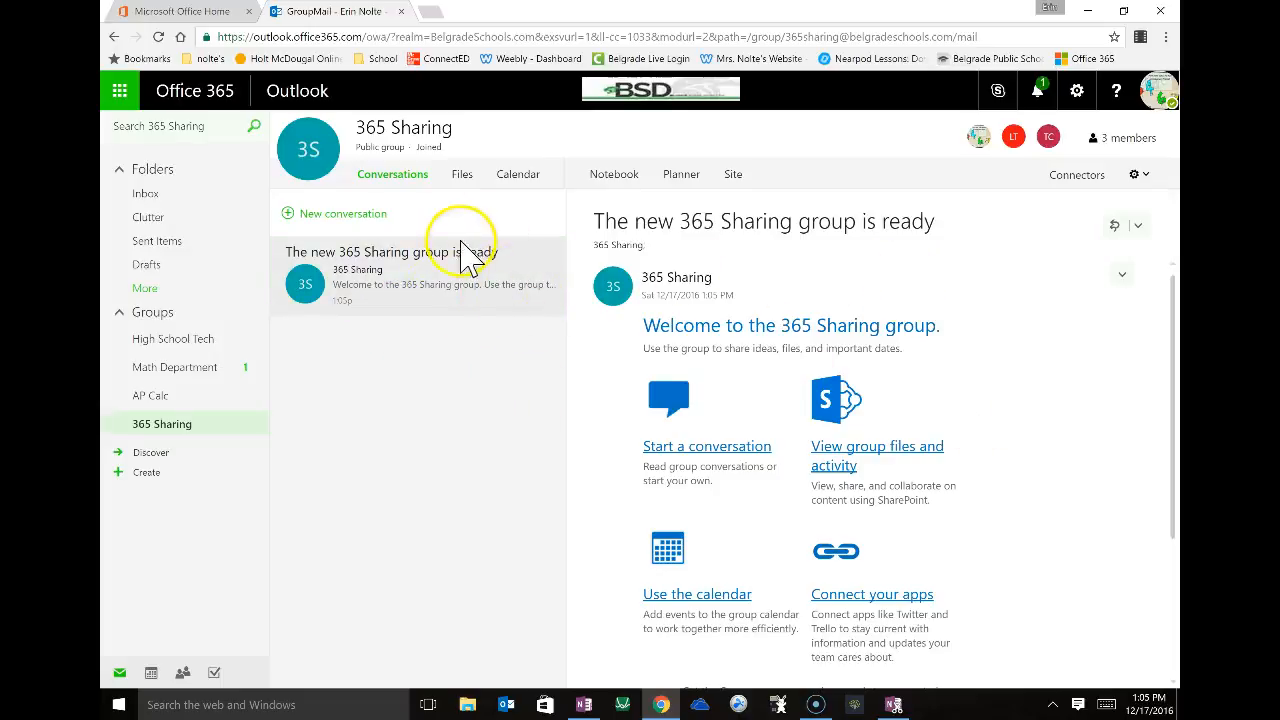
View the group's welcome conversation and open a blank new conversation message, closing it unsent.
left_click(490, 255)
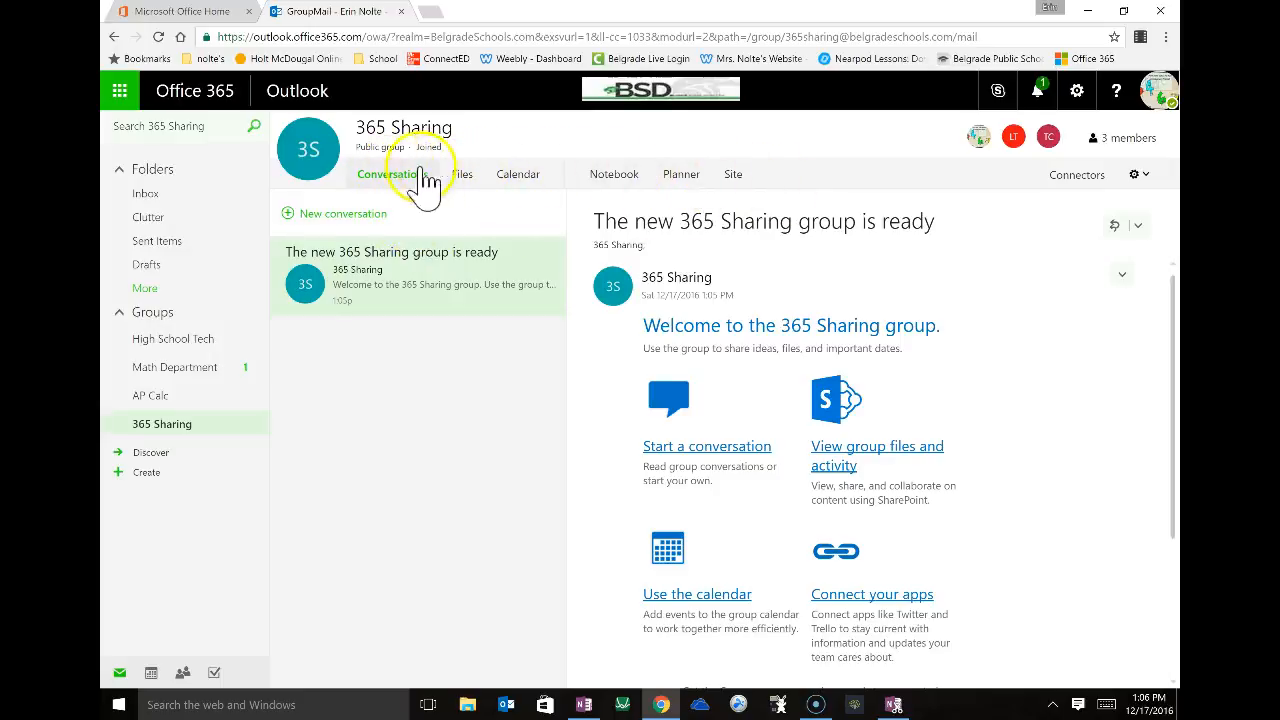
left_click(397, 184)
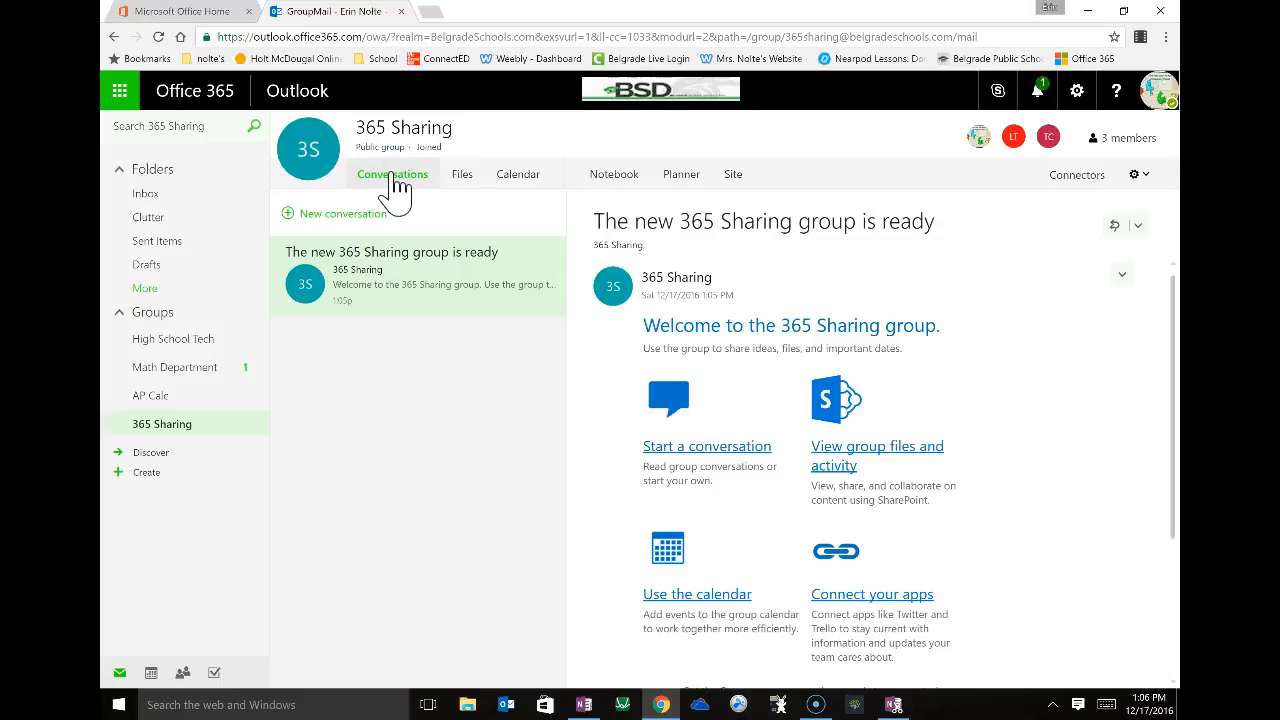
left_click(690, 449)
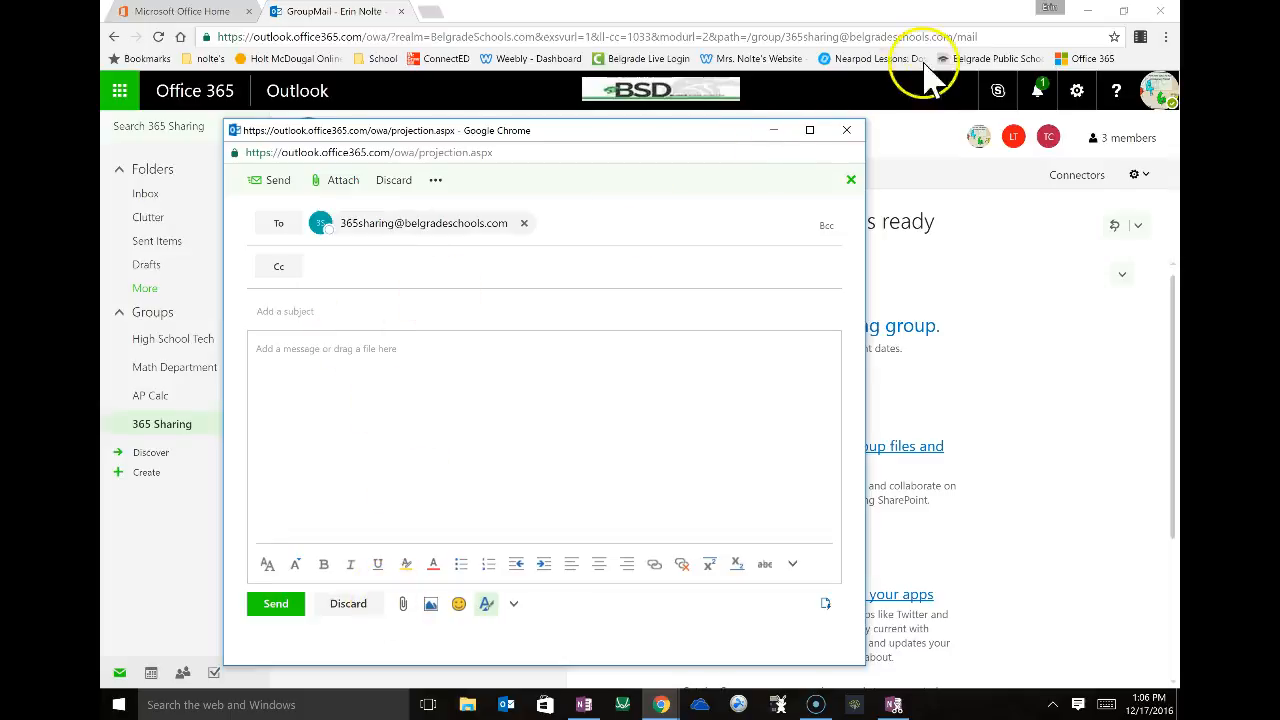
left_click(849, 133)
View the 365 Sharing group's files area and its shared calendar.
left_click(459, 173)
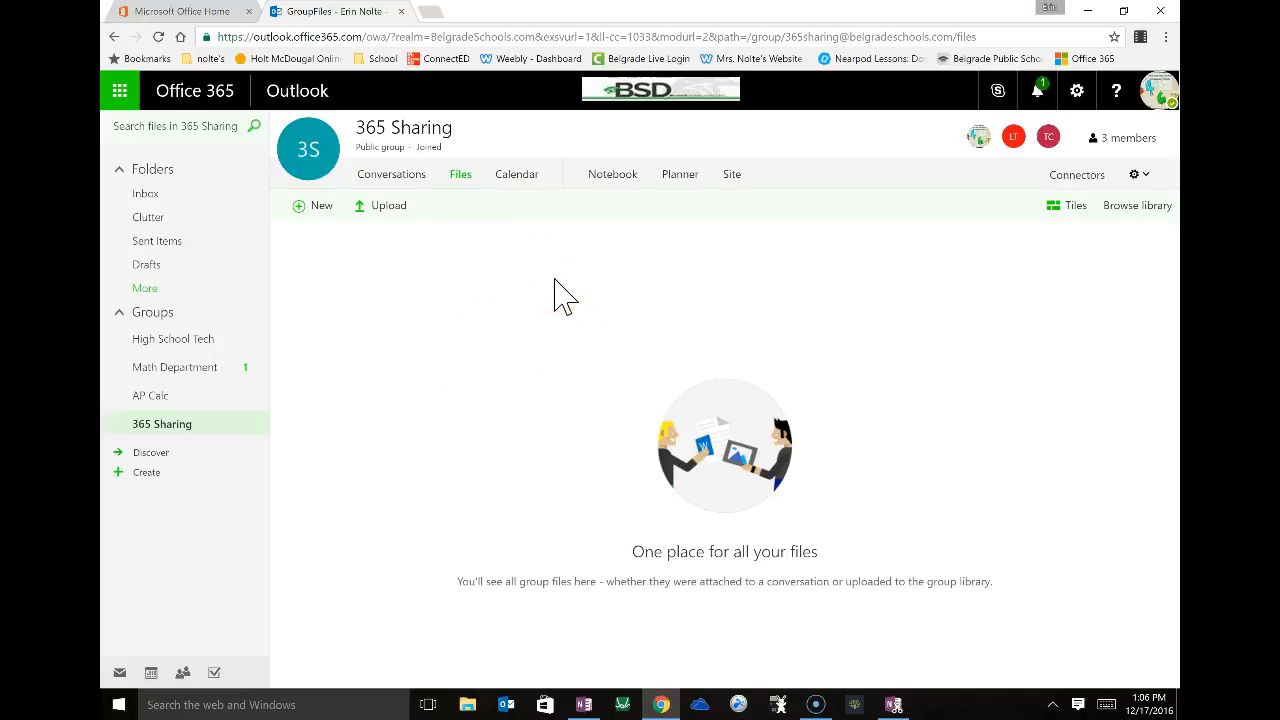
left_click(516, 176)
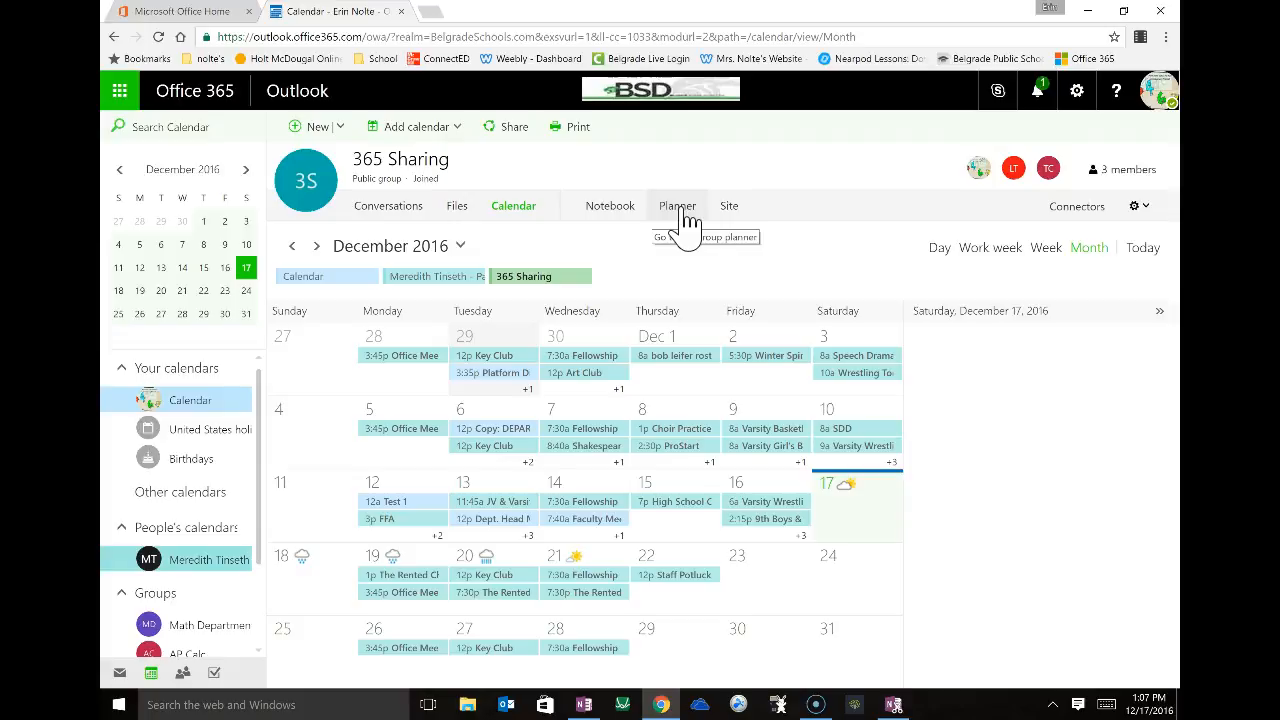
left_click(680, 210)
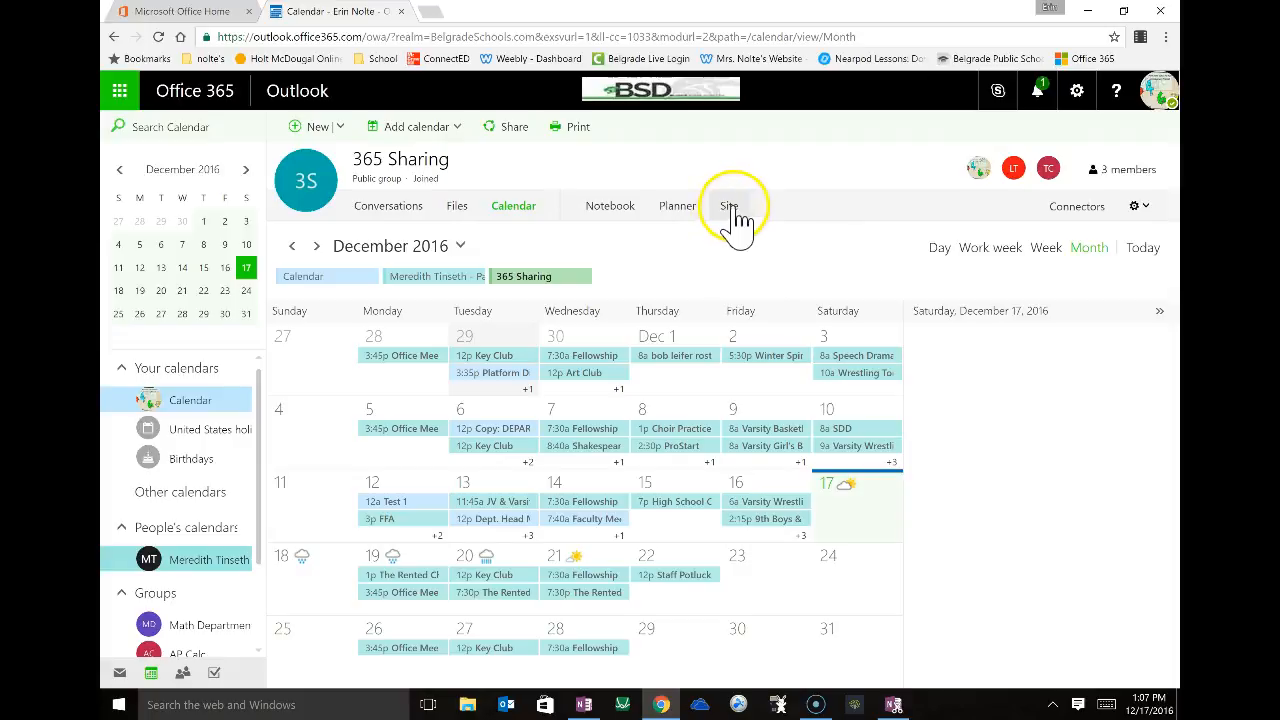
Open the group's SharePoint site and look through the News and Activity sections of its home page.
left_click(731, 207)
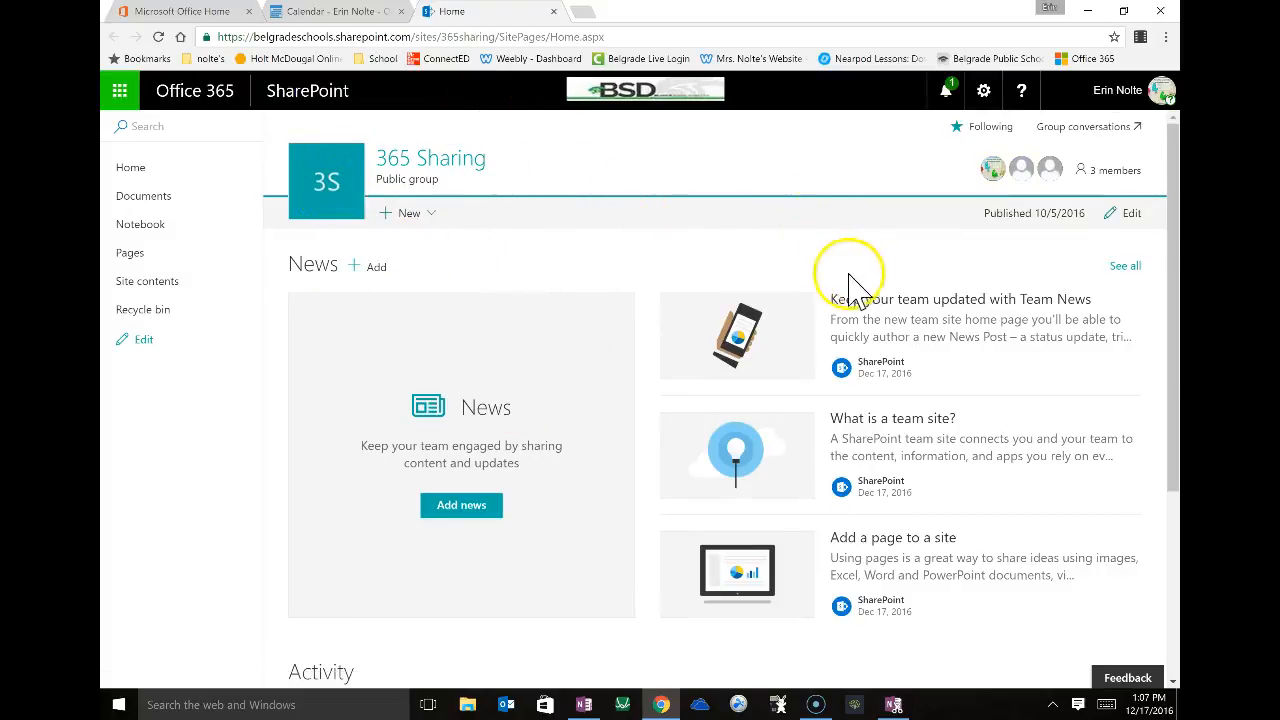
scroll(676, 285, "down", 1)
scroll(690, 295, "down", 2)
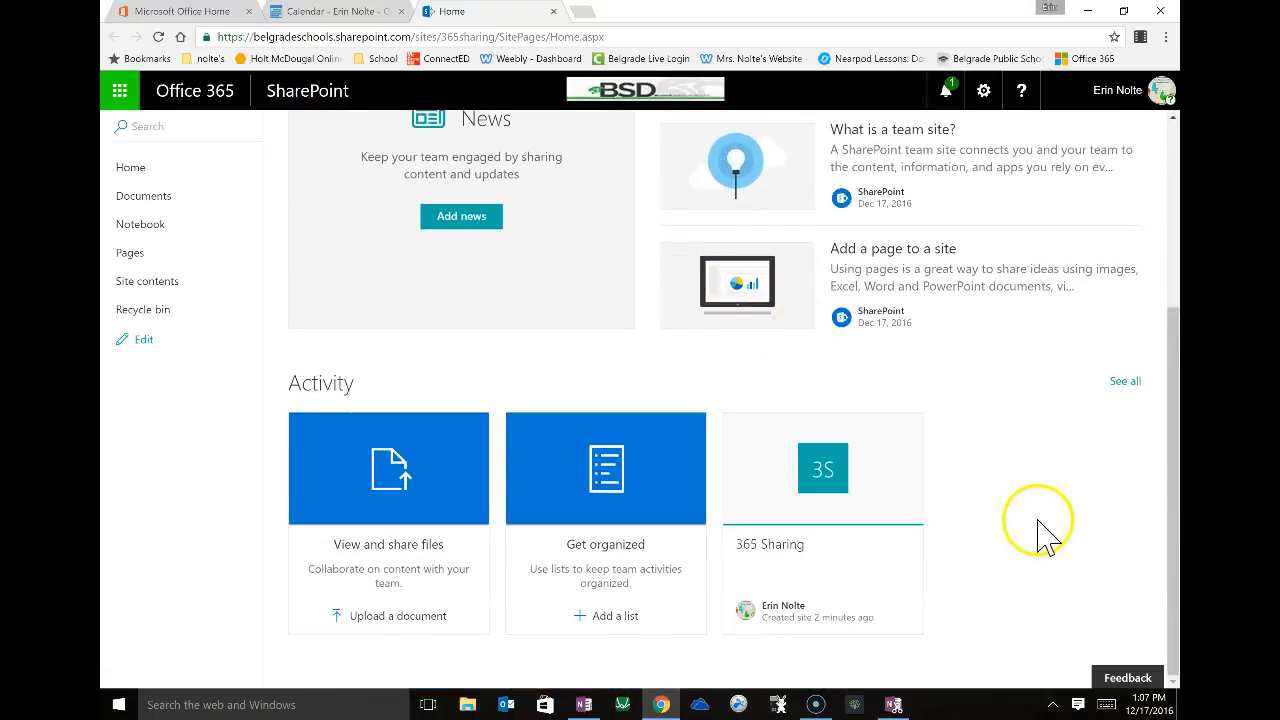
scroll(1036, 518, "up", 2)
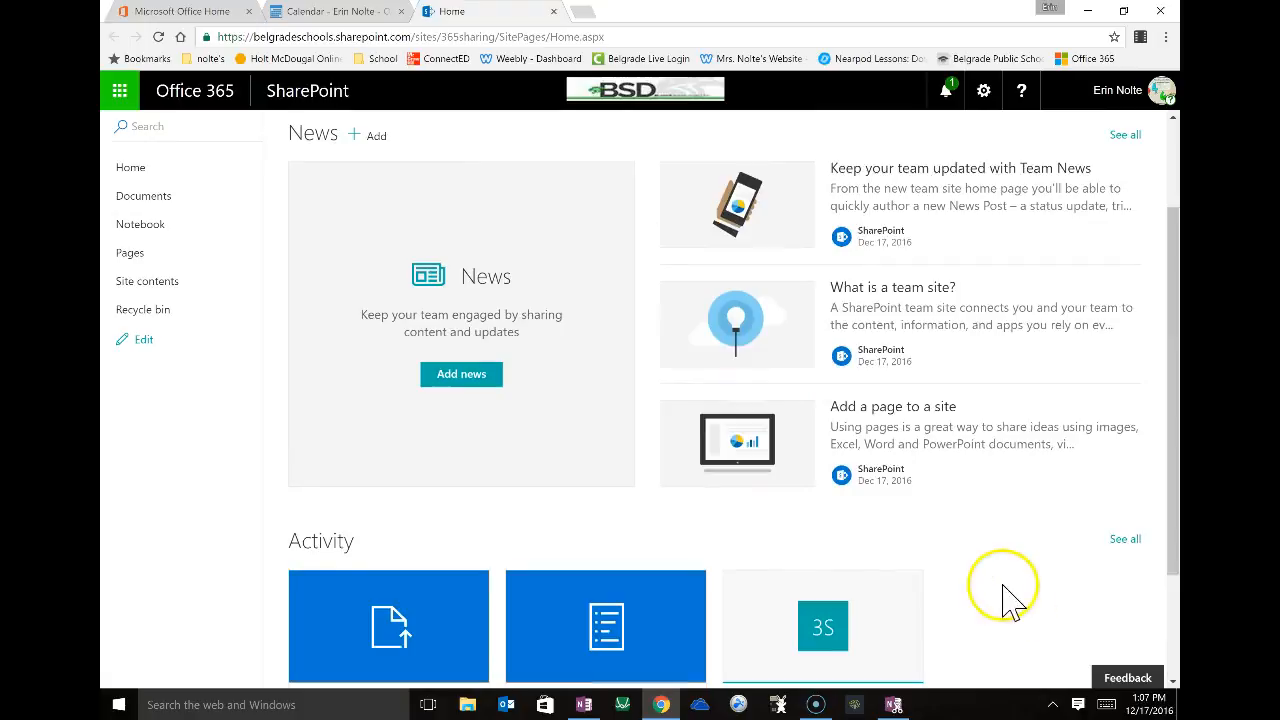
scroll(994, 591, "up", 2)
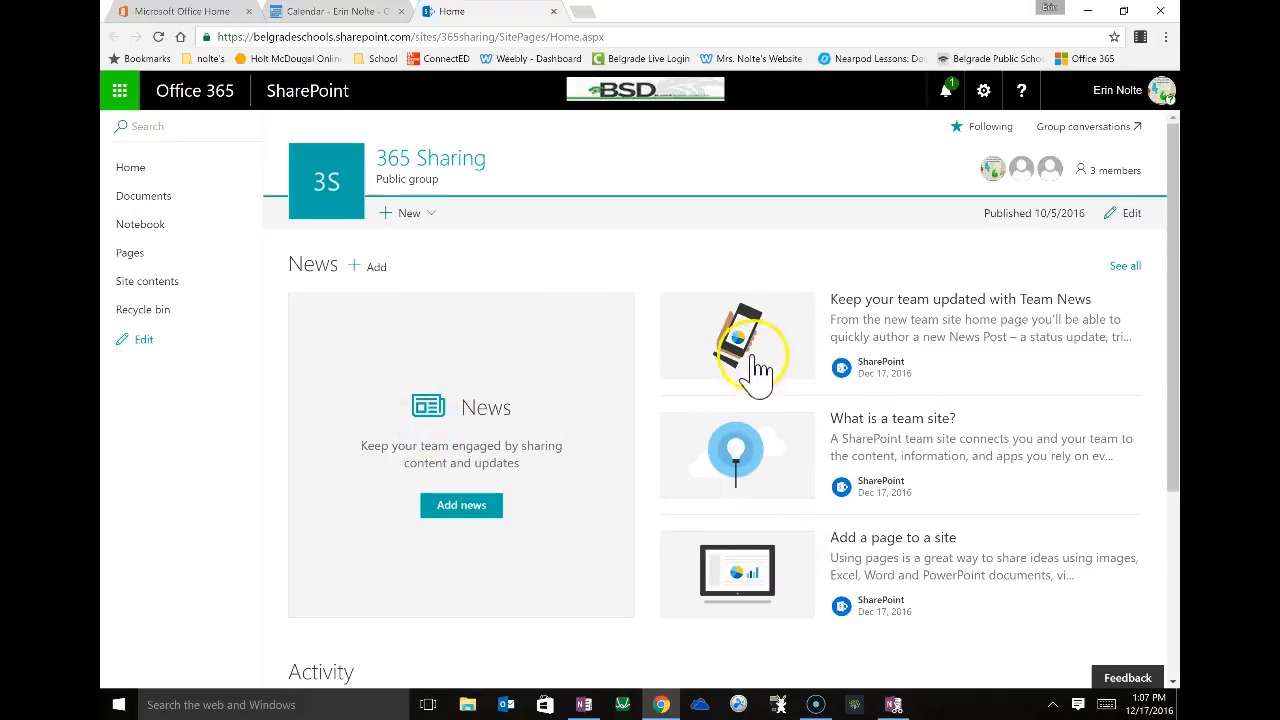
scroll(665, 286, "down", 2)
scroll(604, 272, "up", 2)
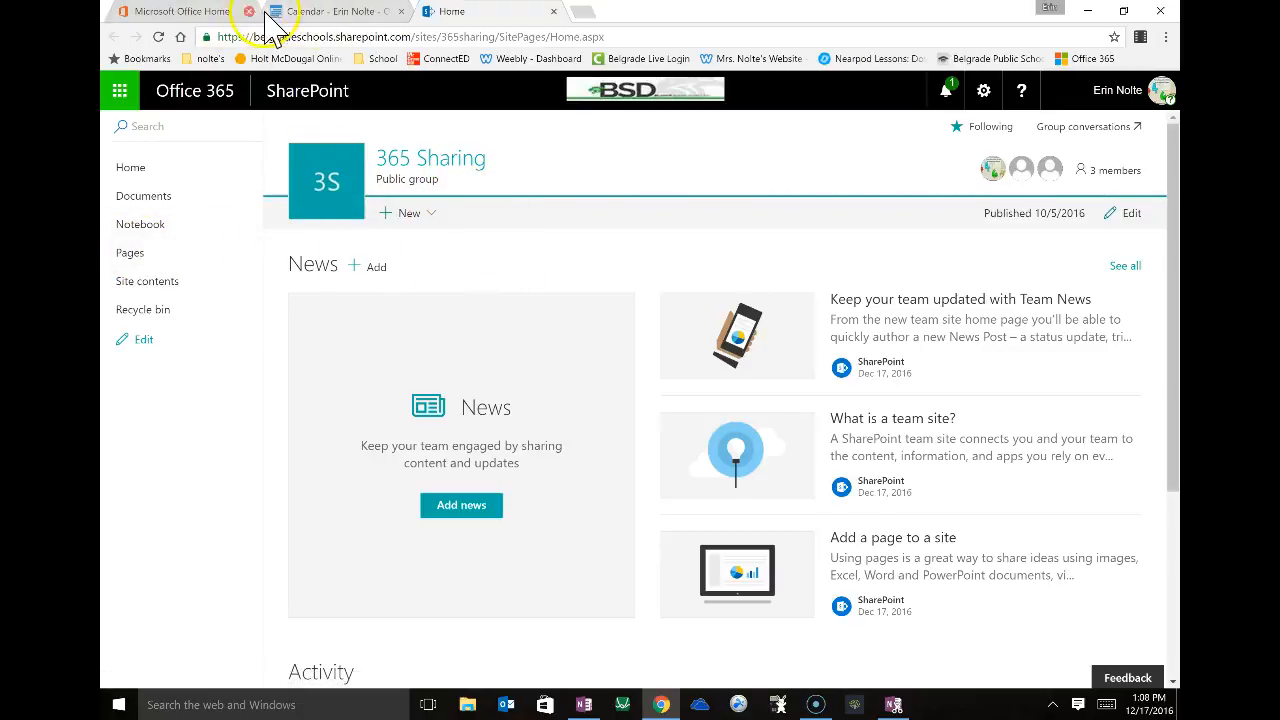
Return to the group's calendar and open its shared notebook at the Professional Learning Communities Overview page.
left_click(300, 12)
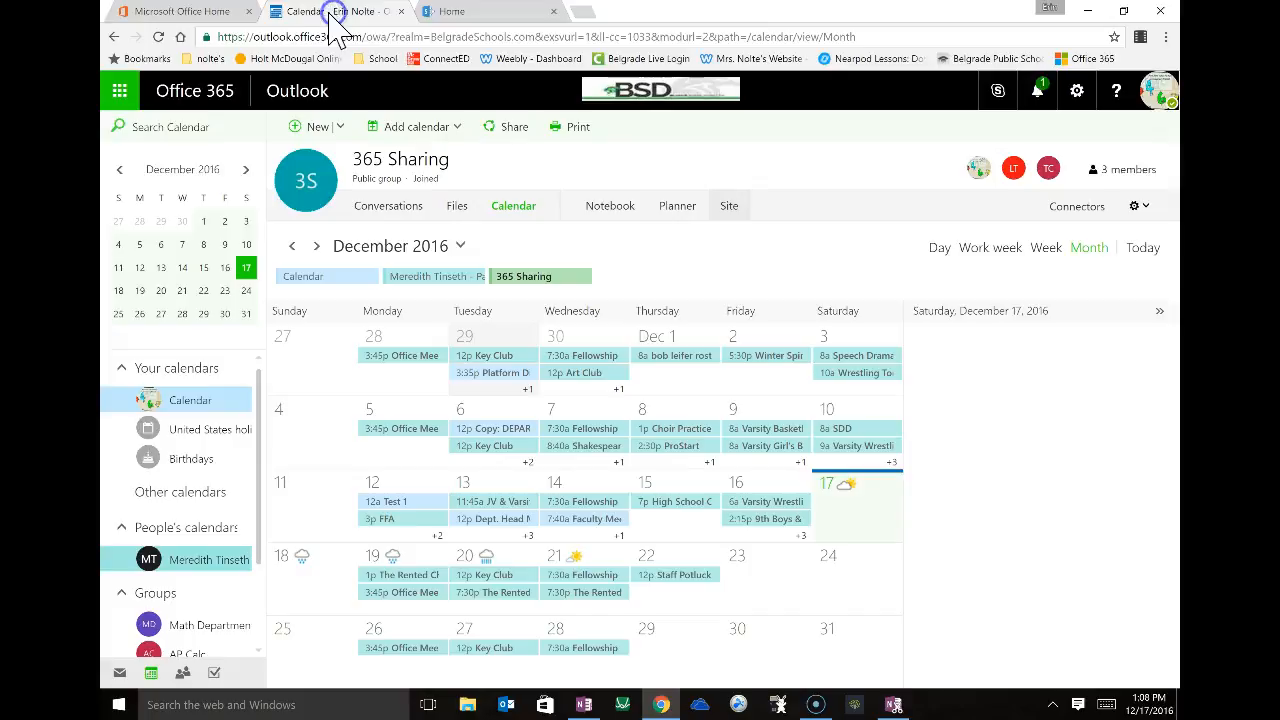
left_click(620, 222)
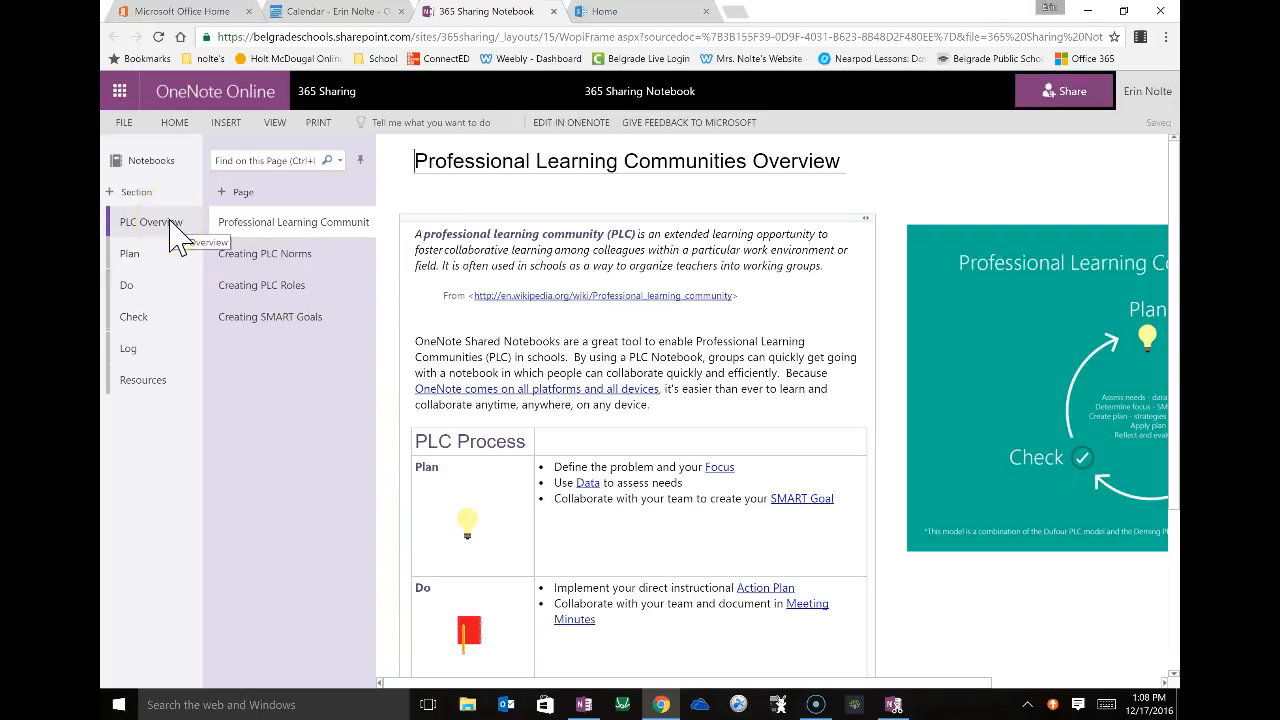
left_click(289, 234)
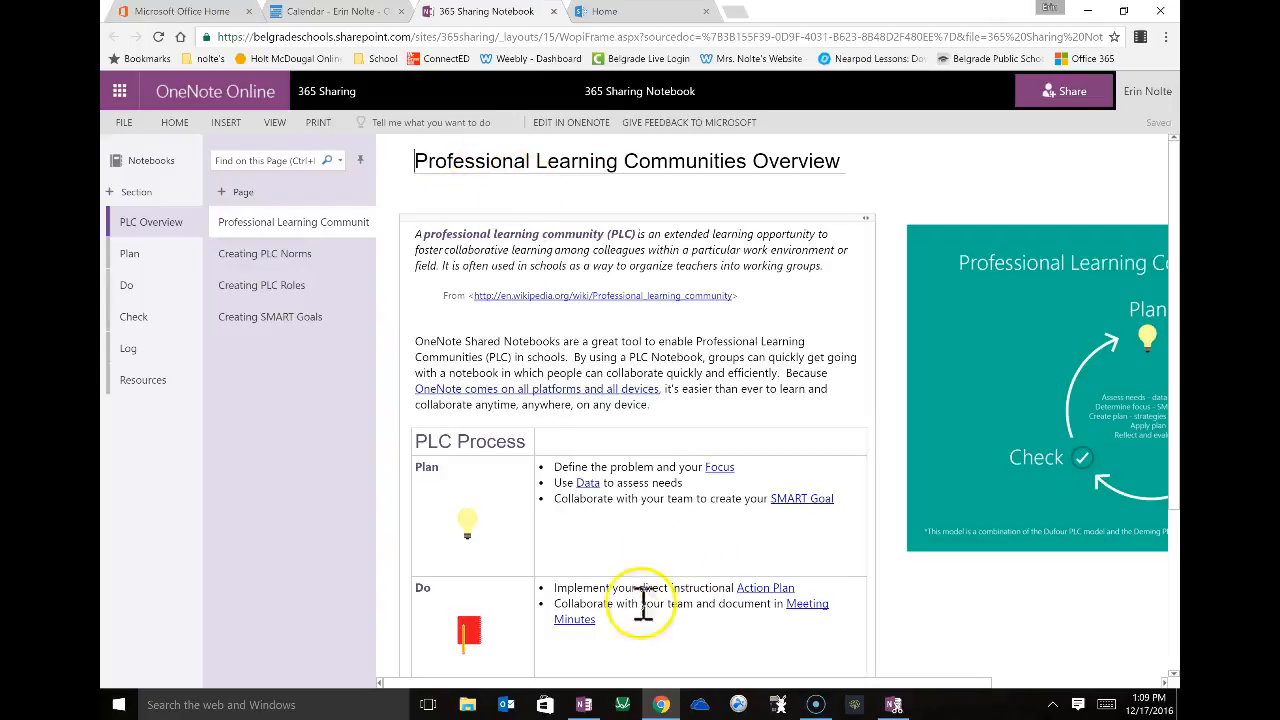
Switch to the OneNote desktop app and look through page 5.7 of the AP Calculus class notebook.
mouse_move(587, 710)
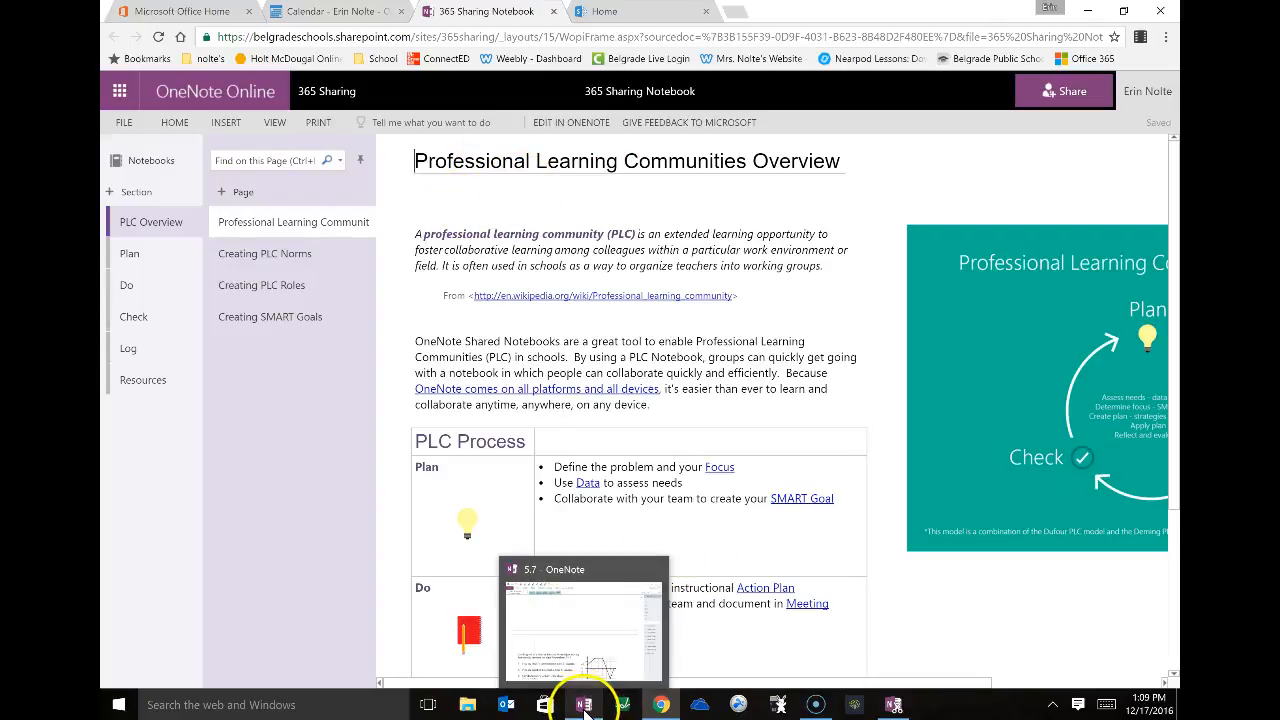
left_click(587, 708)
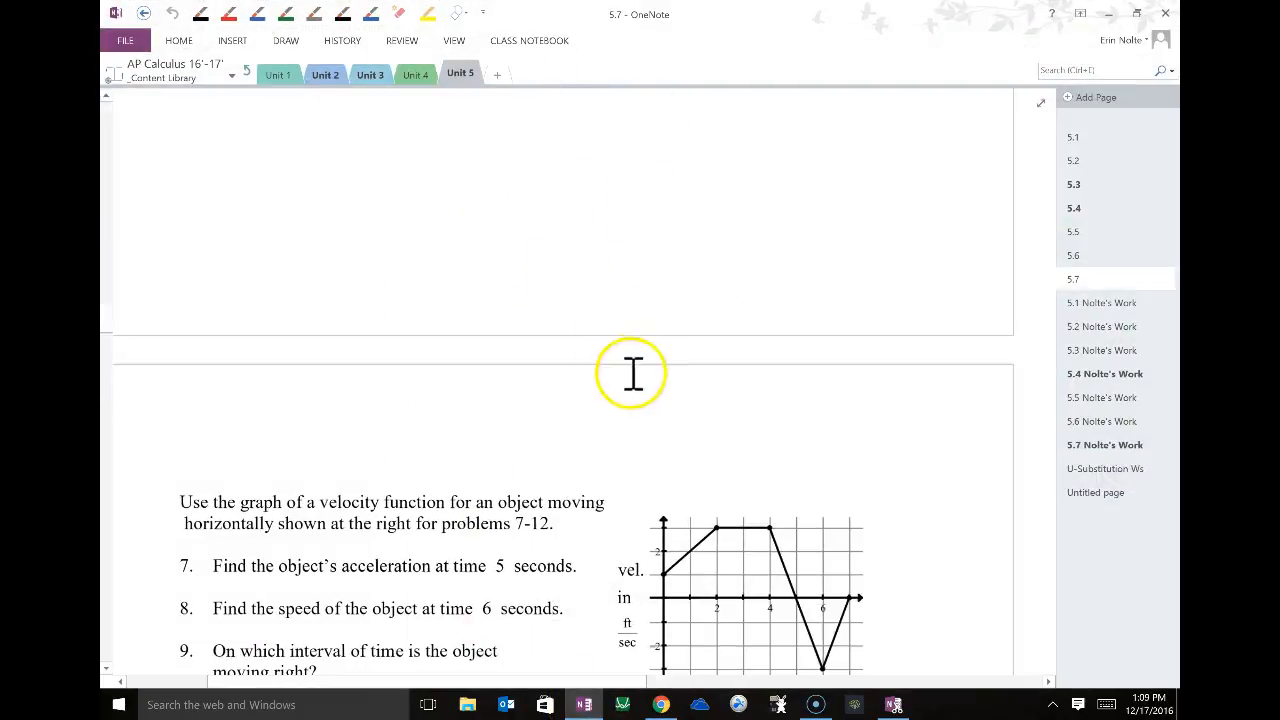
scroll(640, 370, "up", 10)
scroll(648, 367, "up", 10)
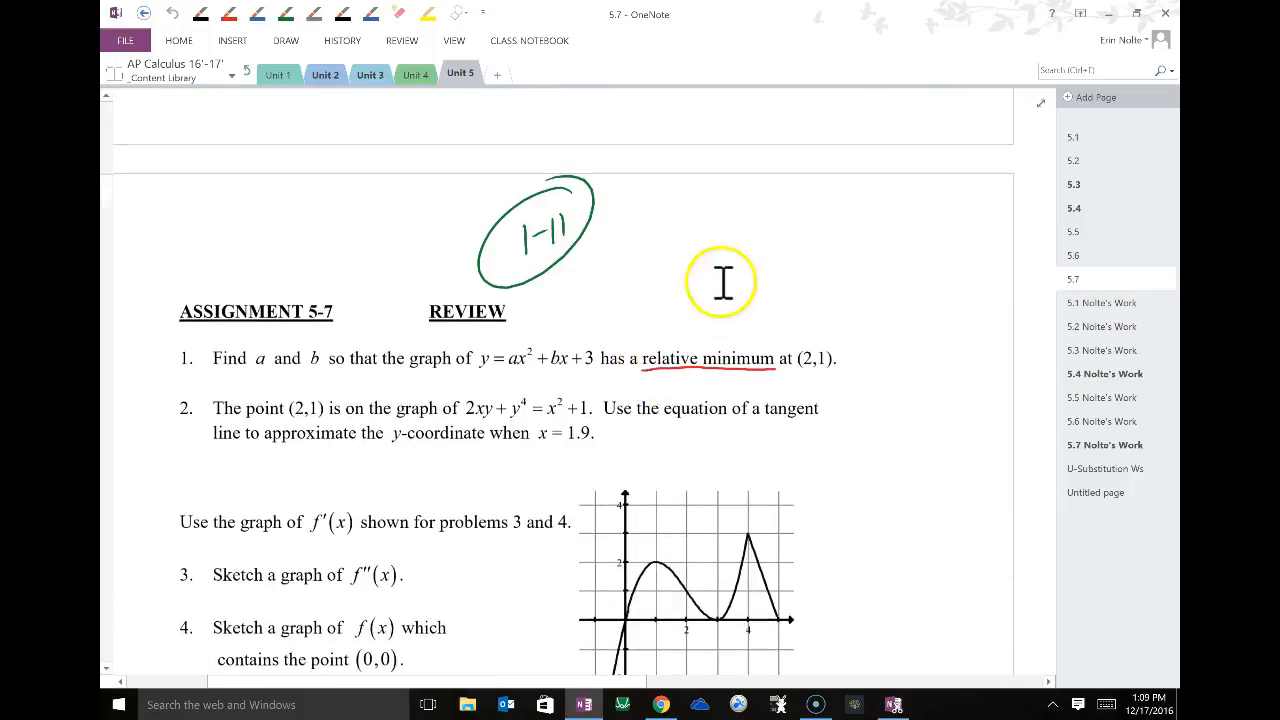
scroll(657, 229, "down", 10)
scroll(657, 238, "up", 5)
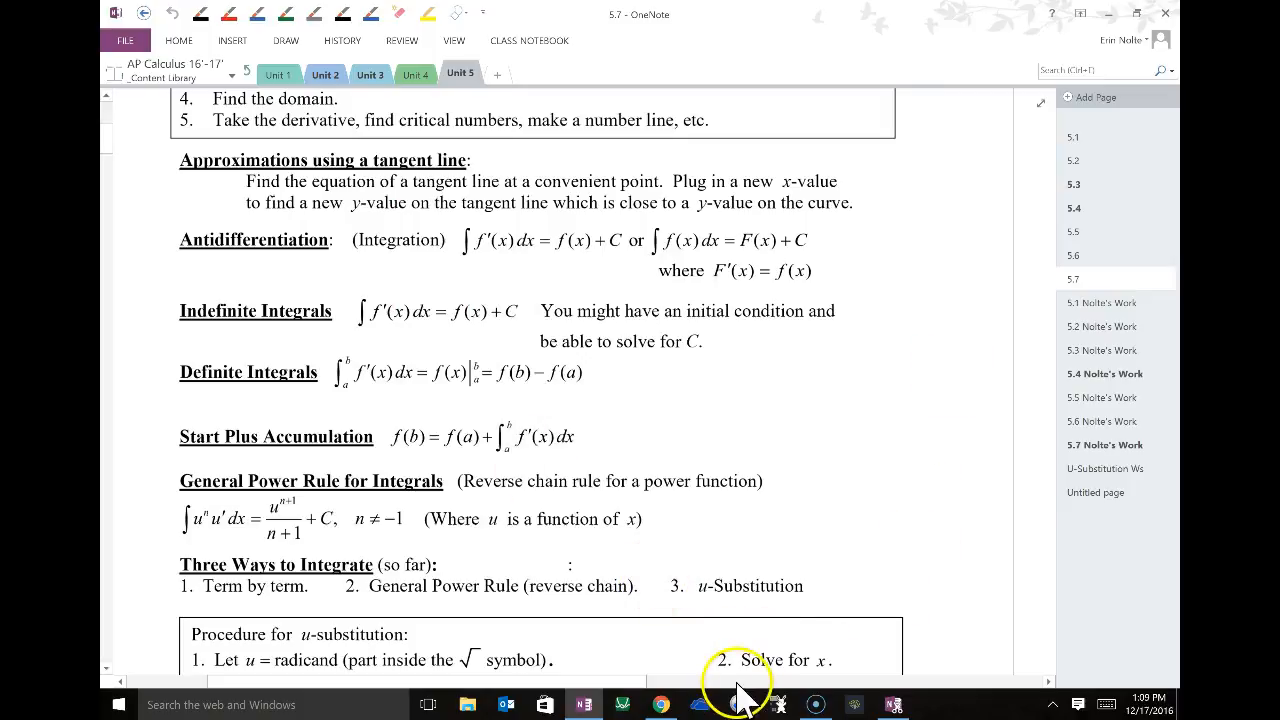
Return to the browser and close the group's SharePoint site, notebook and calendar, leaving the Office 365 home page.
left_click(661, 705)
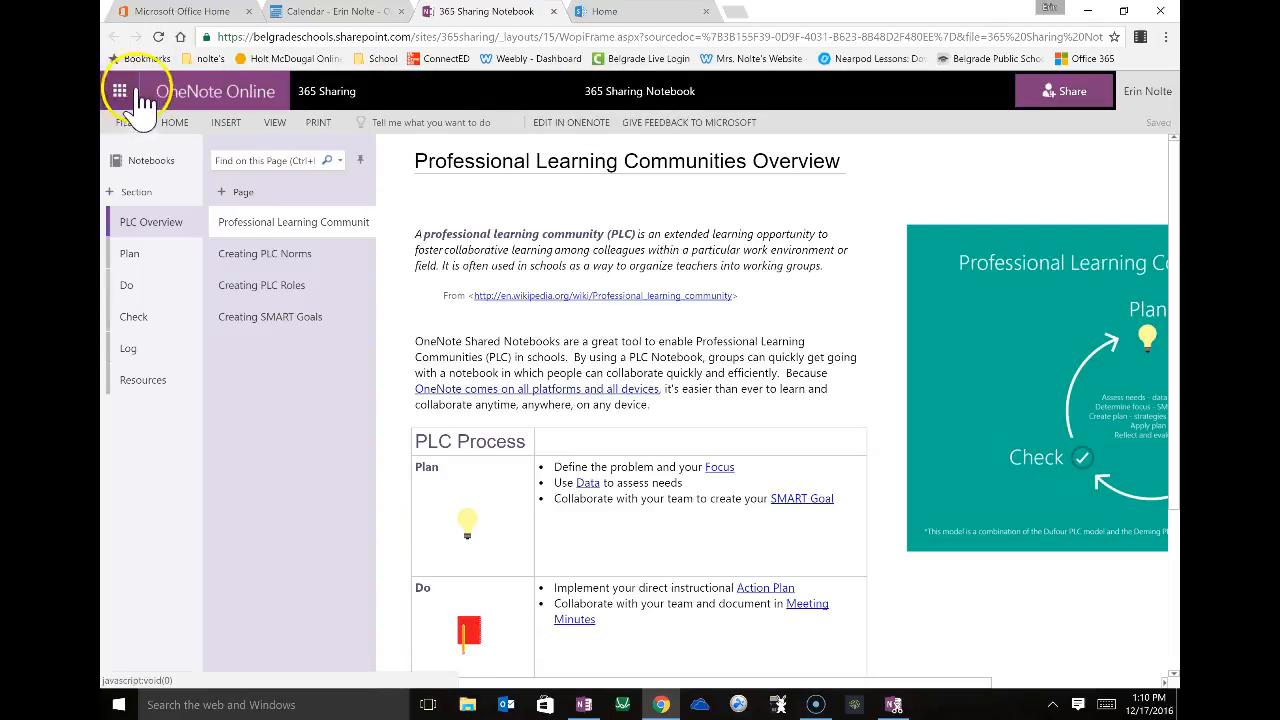
left_click(707, 11)
left_click(553, 11)
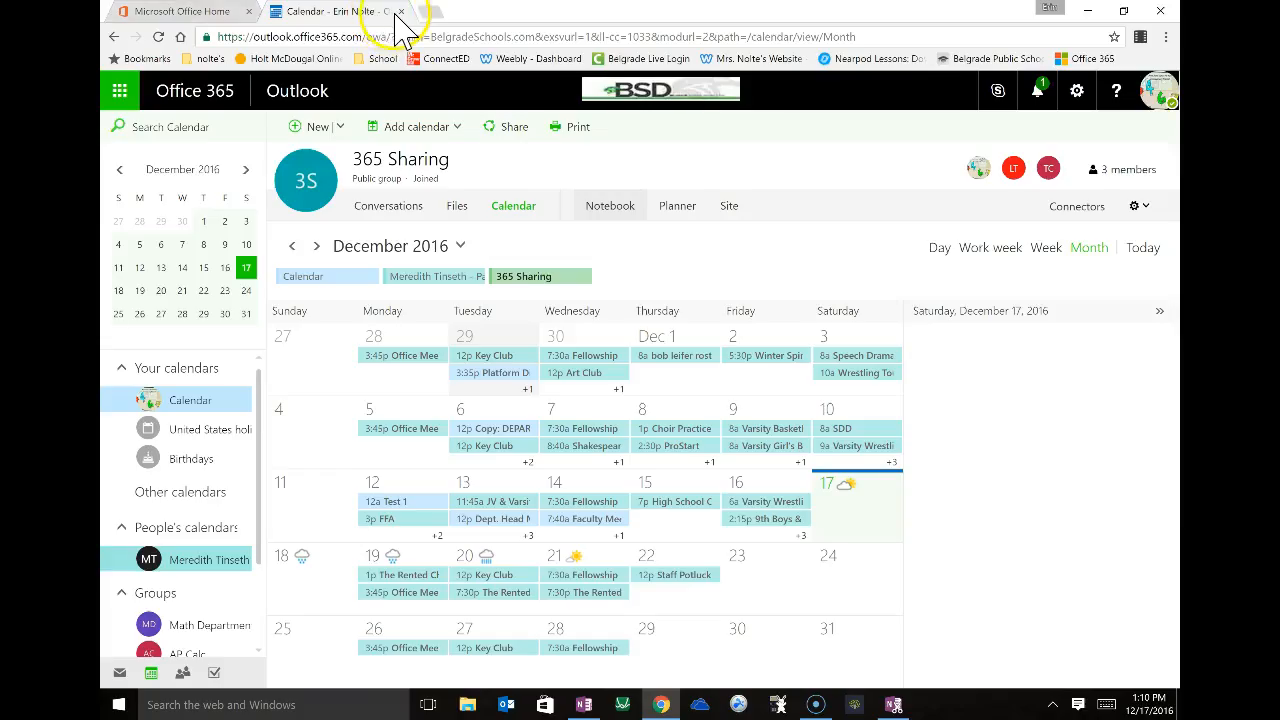
left_click(401, 11)
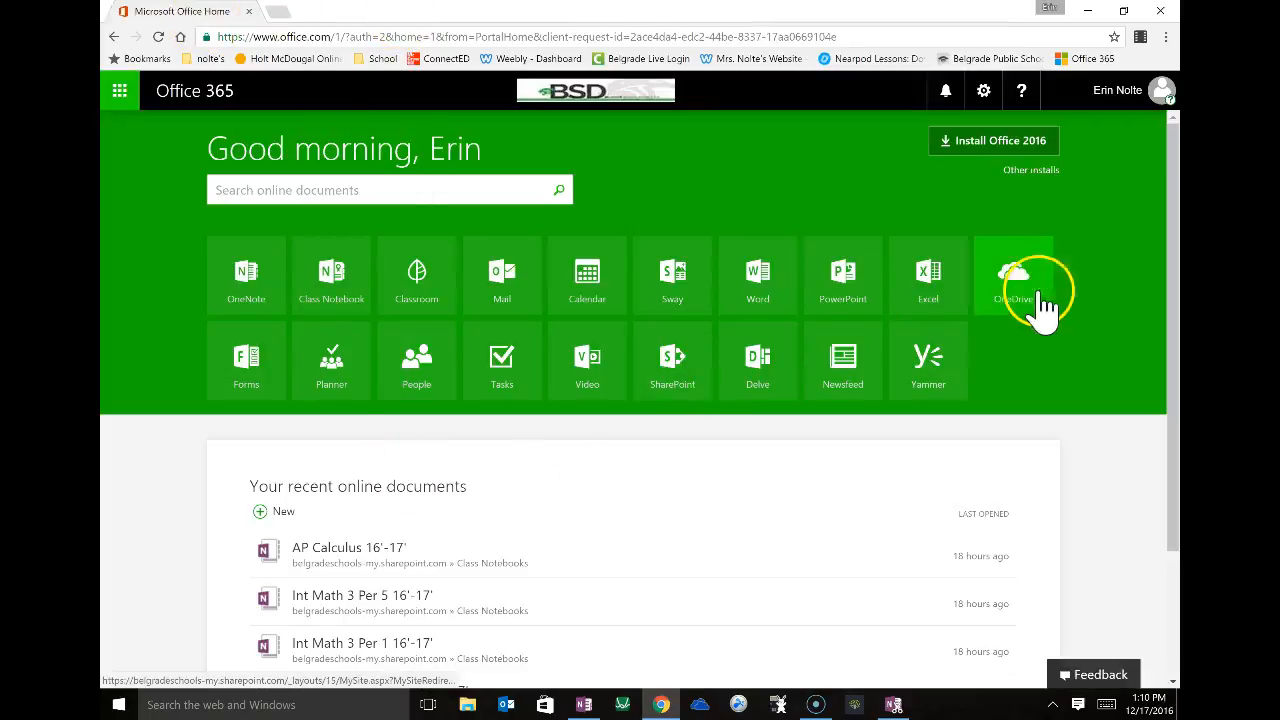
Reopen the 365 Sharing group from People and try to view its conversations and files.
left_click(429, 370)
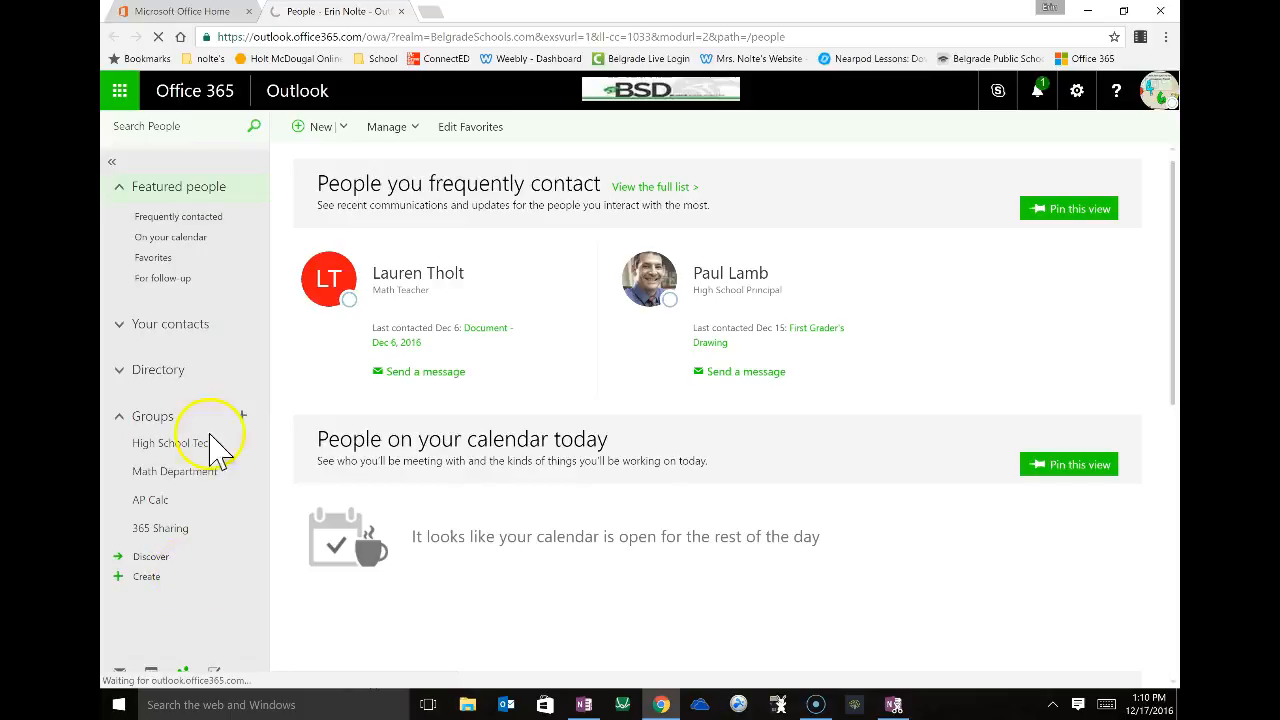
left_click(145, 530)
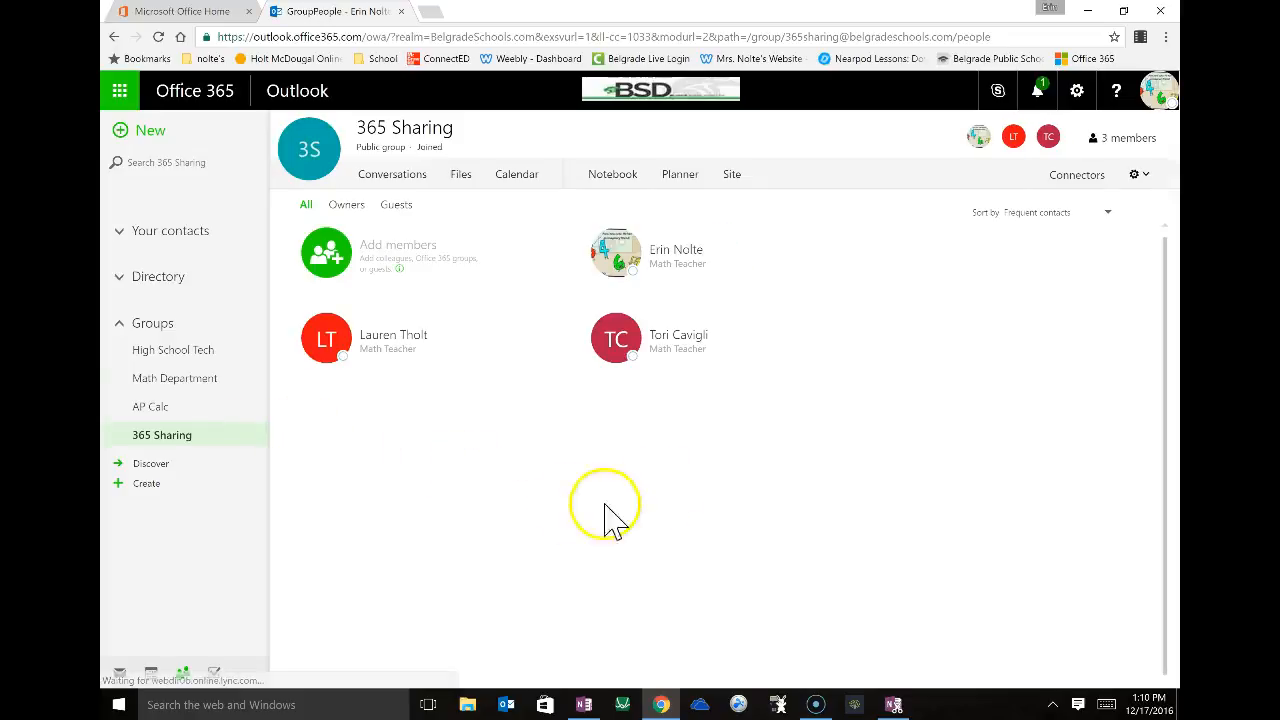
left_click(396, 183)
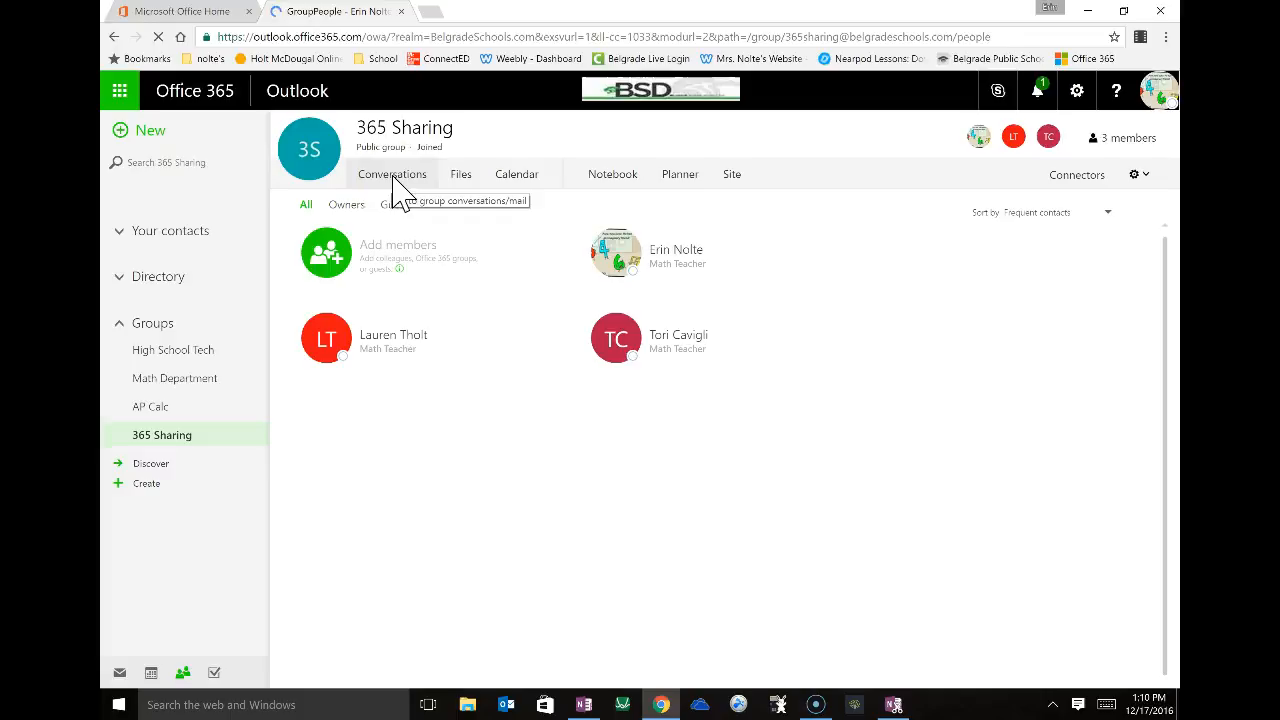
left_click(461, 183)
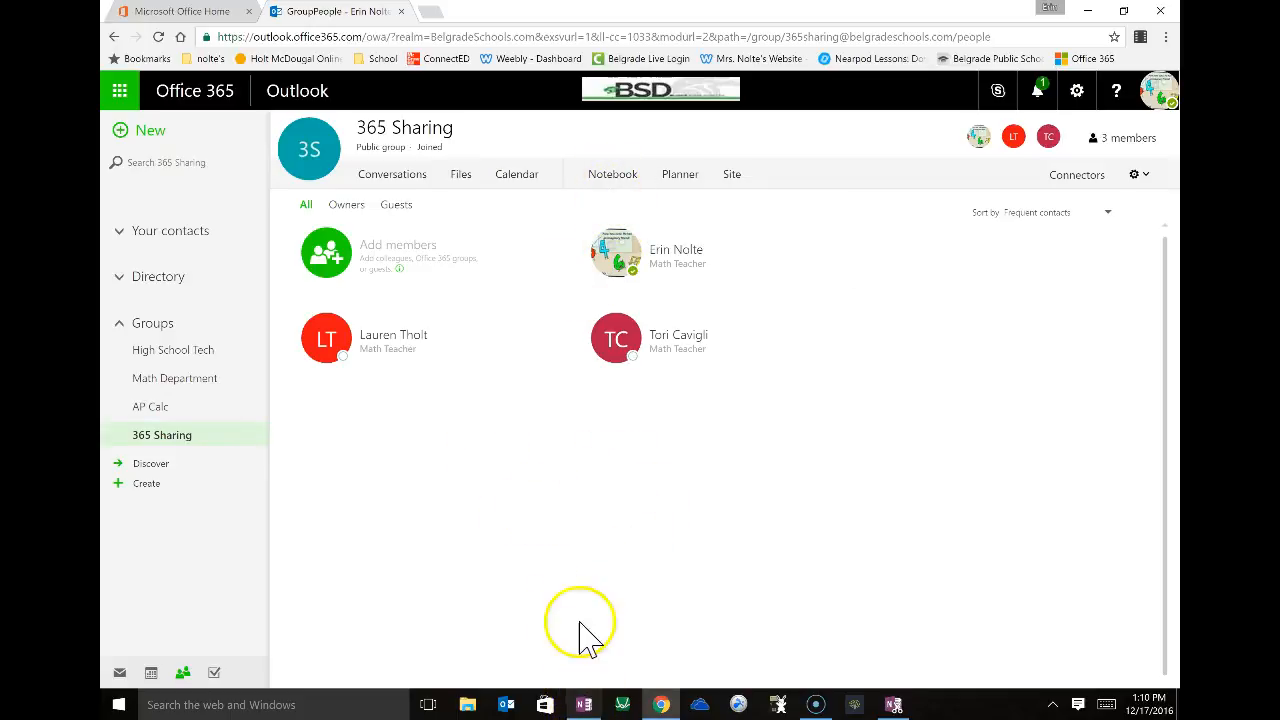
mouse_move(588, 707)
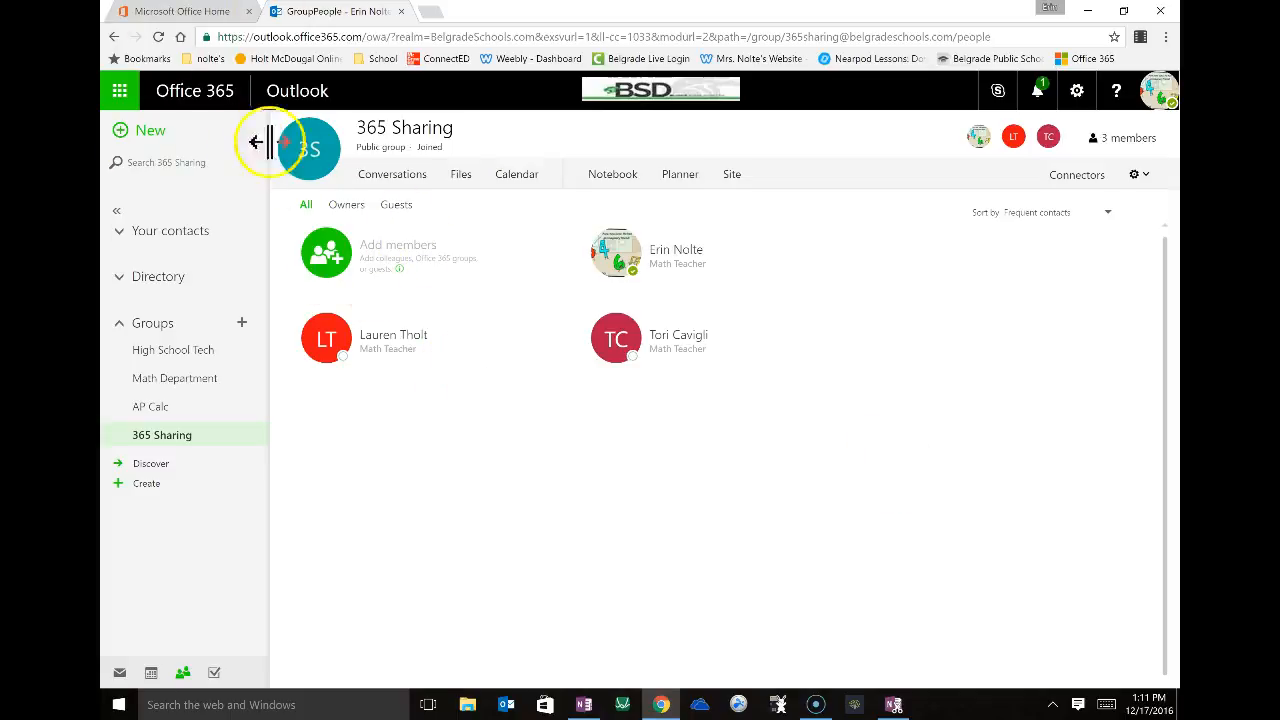
left_click(121, 94)
left_click(765, 530)
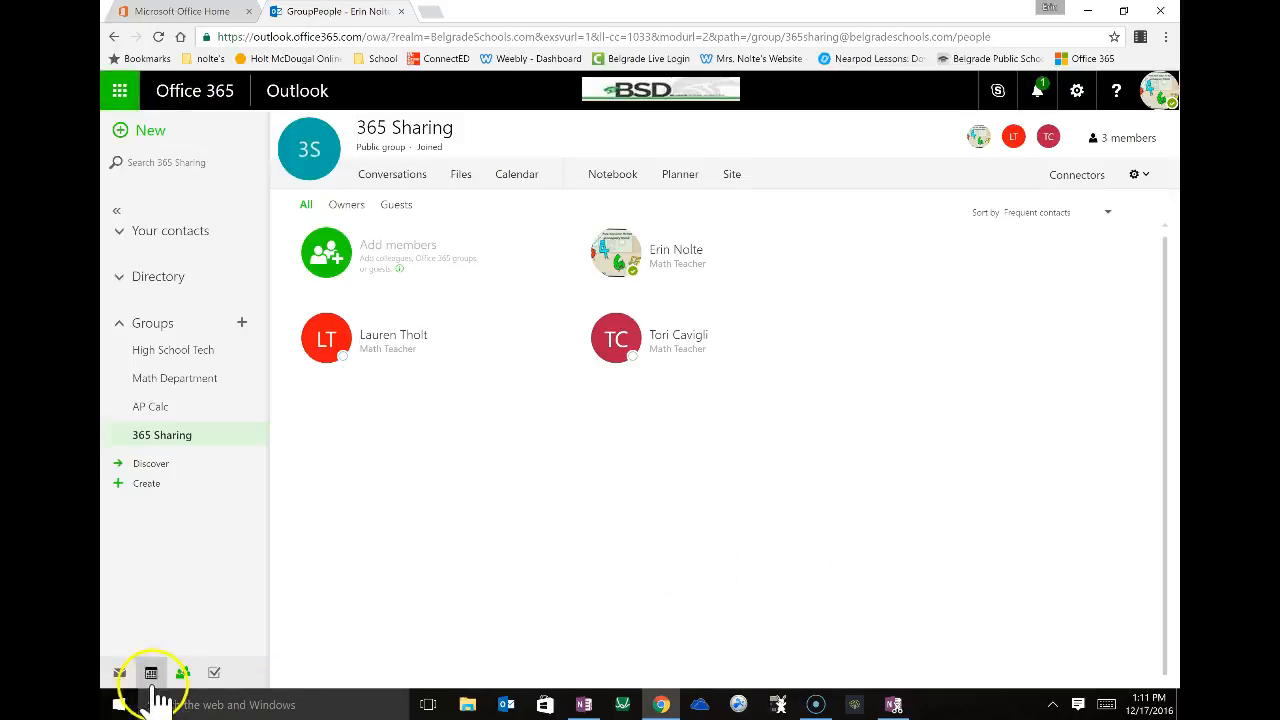